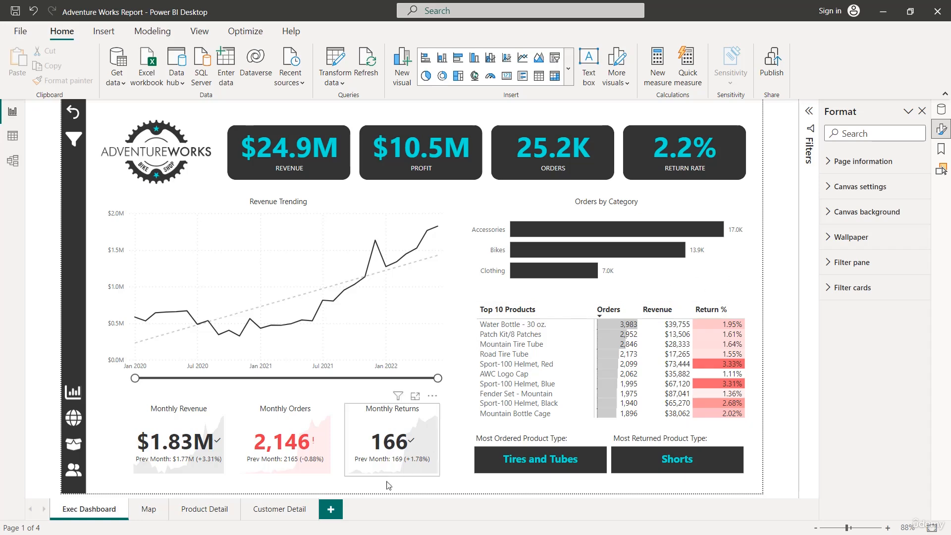
# Add a new report page and name it Category Tooltip.
pyautogui.click(331, 508)
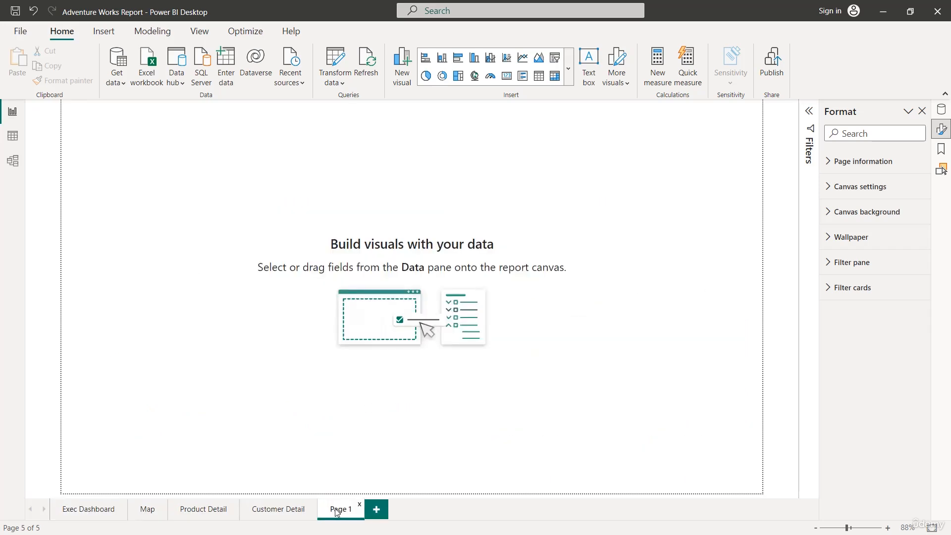
pyautogui.doubleClick(336, 512)
pyautogui.write('Return Too')
pyautogui.write('ltip')
pyautogui.press('Return')
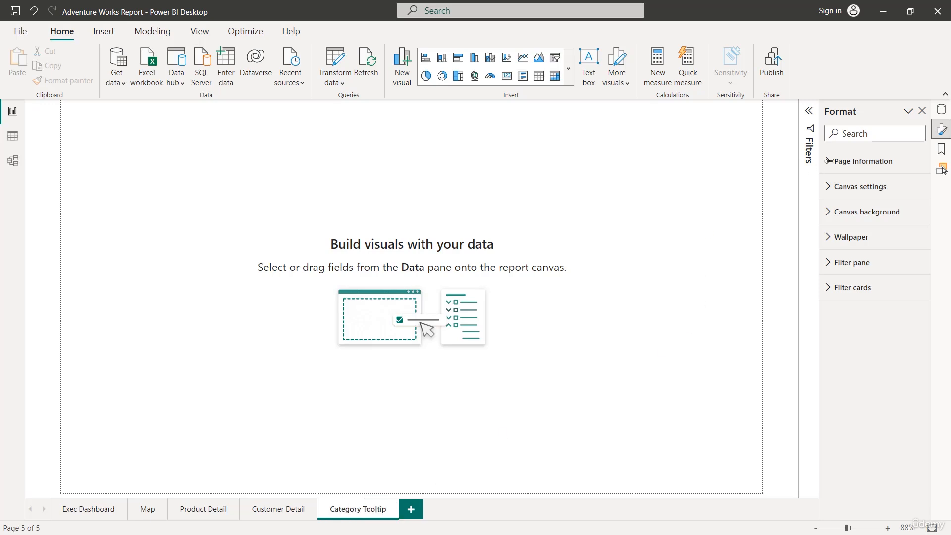
# Set the page type of the Category Tooltip page to Tooltip.
pyautogui.click(862, 163)
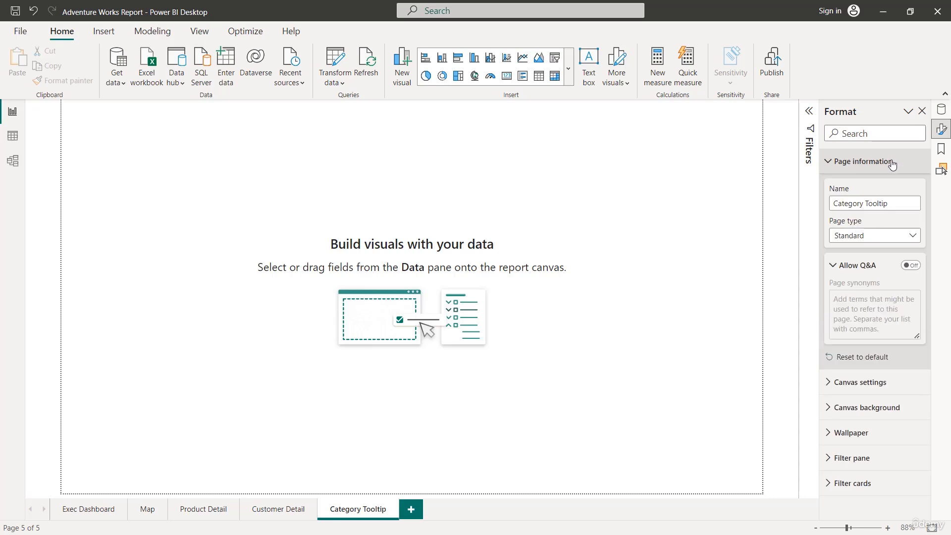
pyautogui.click(847, 235)
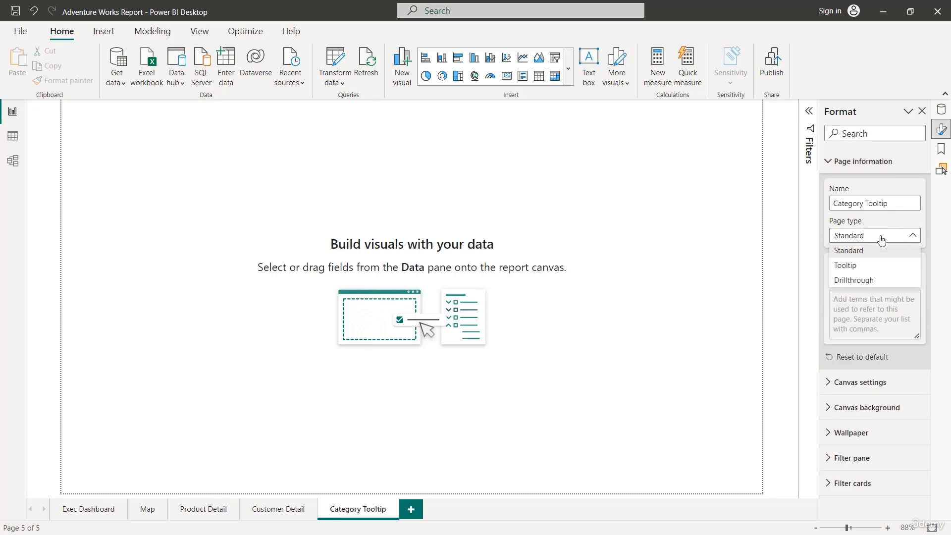
pyautogui.click(848, 265)
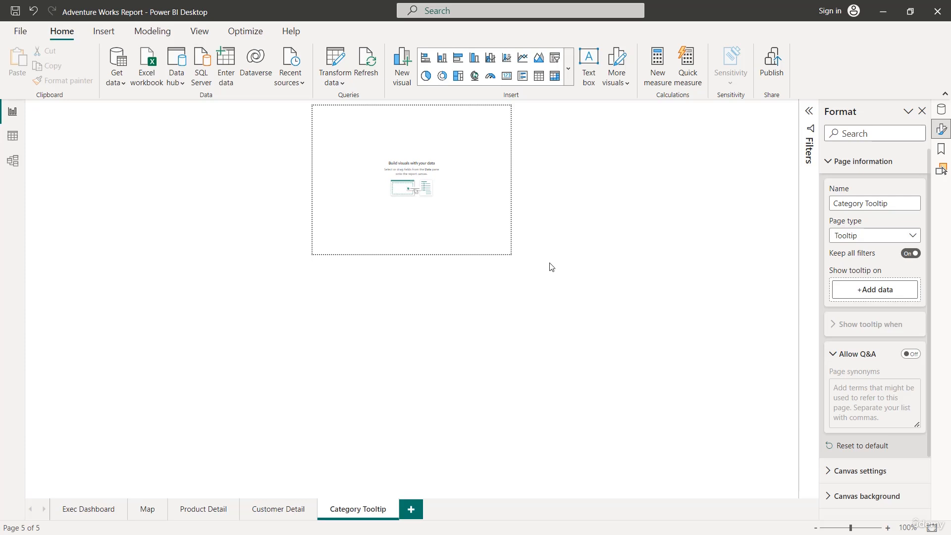
pyautogui.click(844, 161)
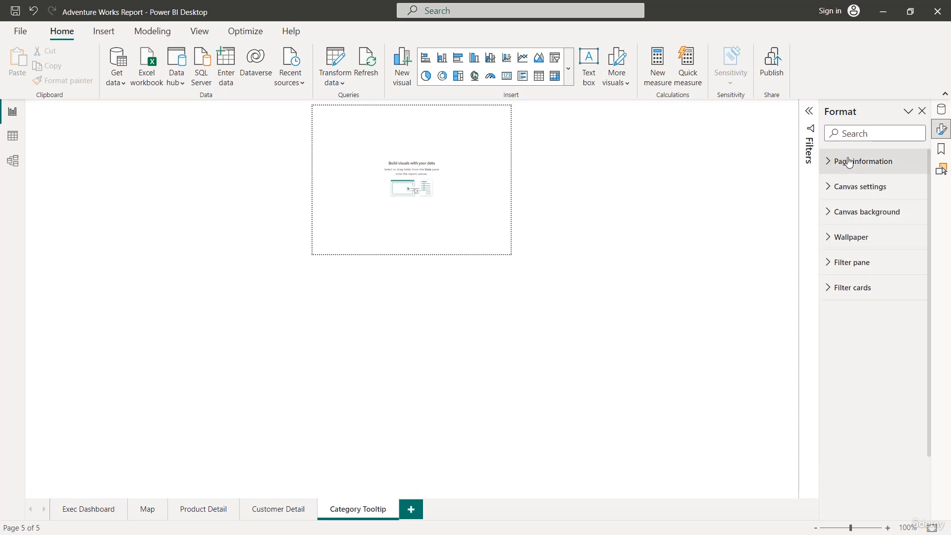
# Give the tooltip page a custom canvas size, 225 px high and 425 px wide.
pyautogui.click(850, 192)
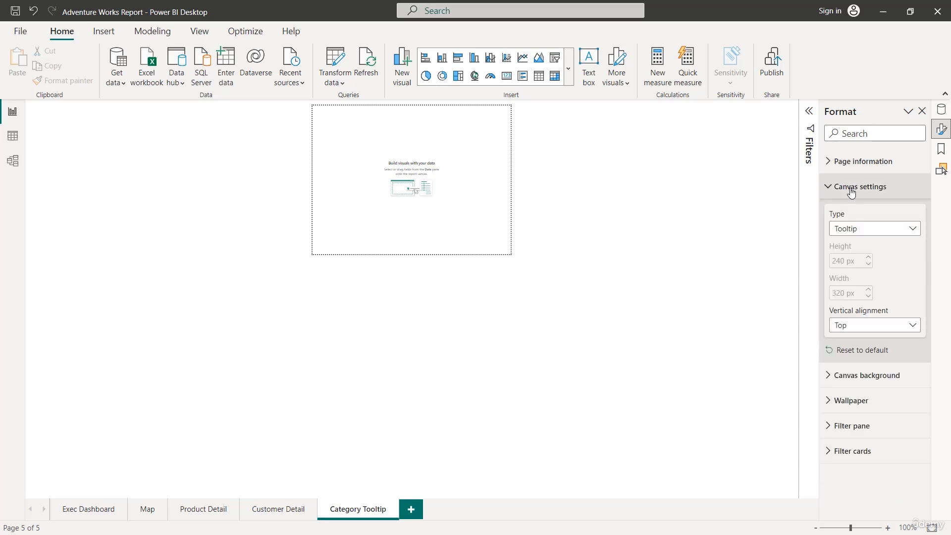
pyautogui.click(855, 235)
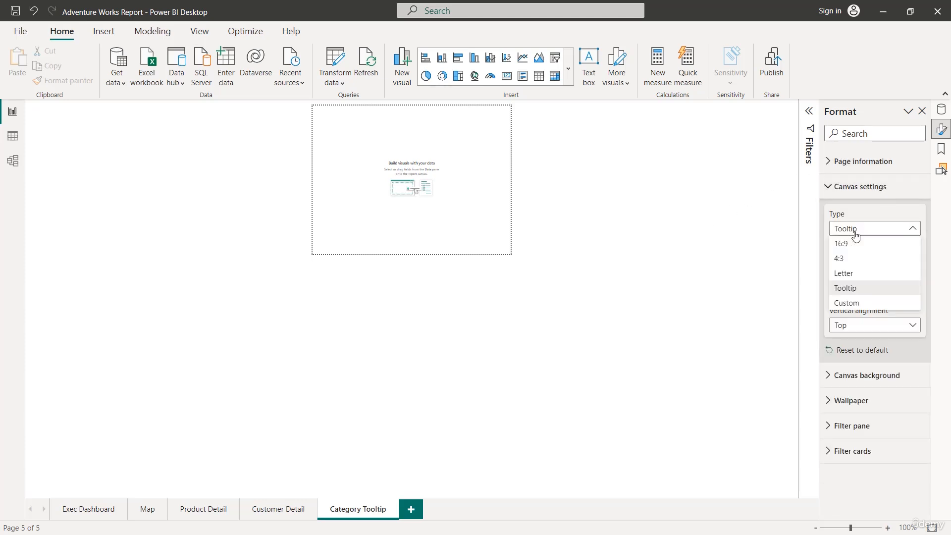
pyautogui.click(851, 302)
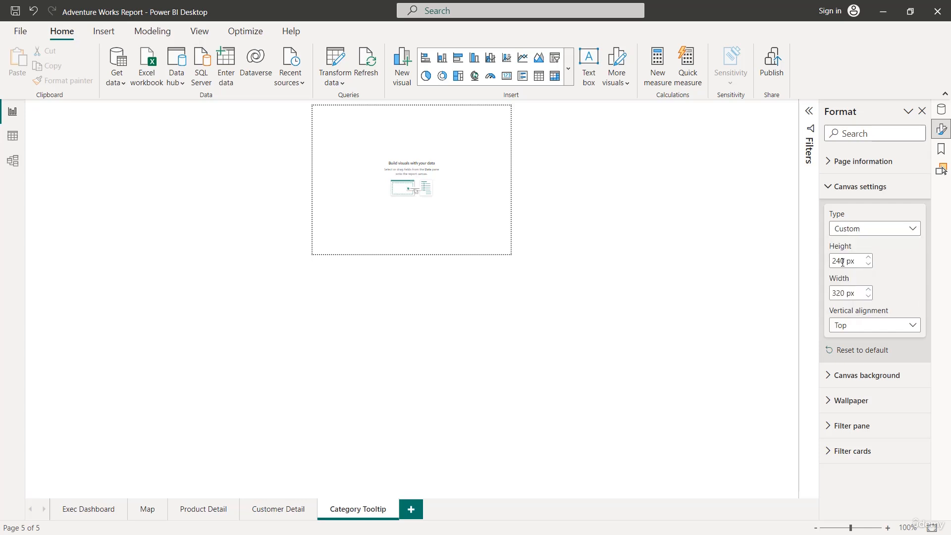
pyautogui.moveTo(843, 260); pyautogui.dragTo(817, 264)
pyautogui.write('225')
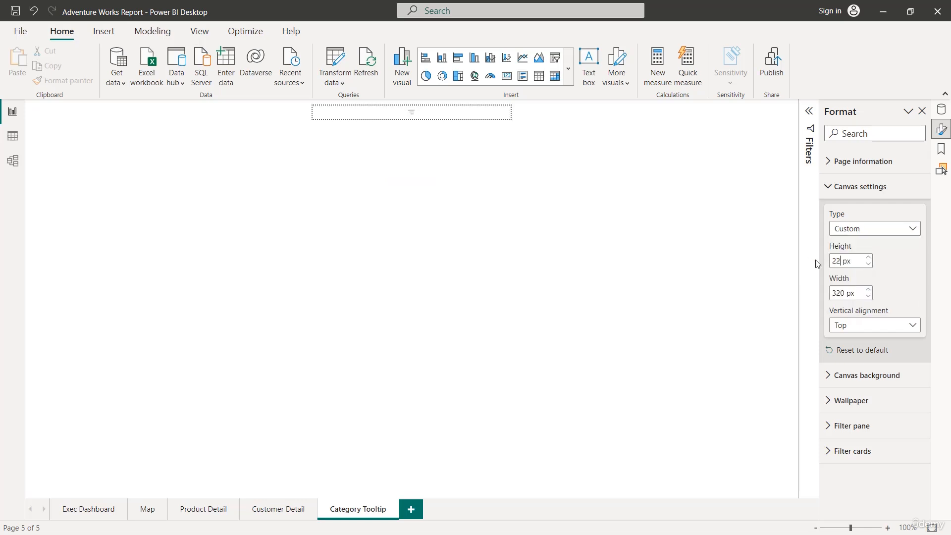
pyautogui.doubleClick(846, 292)
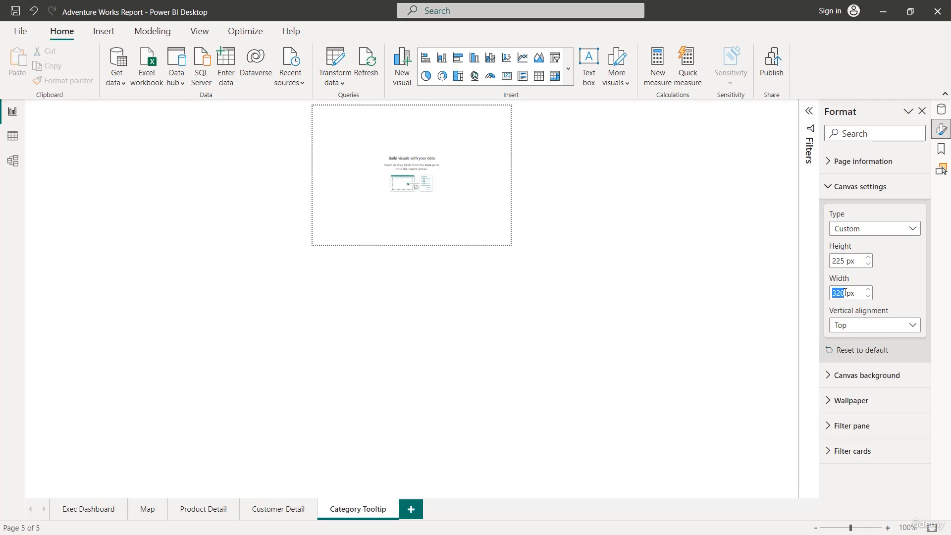
pyautogui.write('425')
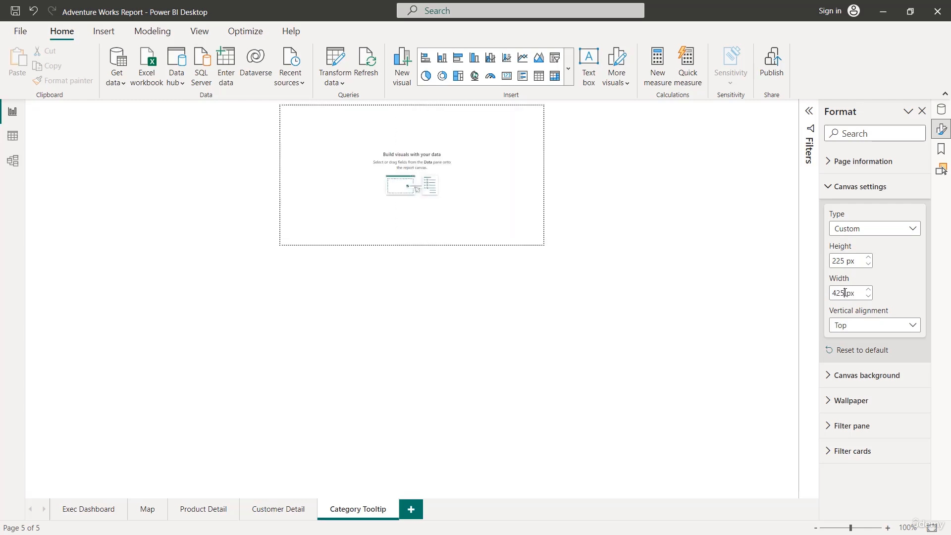
# Set the canvas background to dark grey with 0% transparency.
pyautogui.click(872, 375)
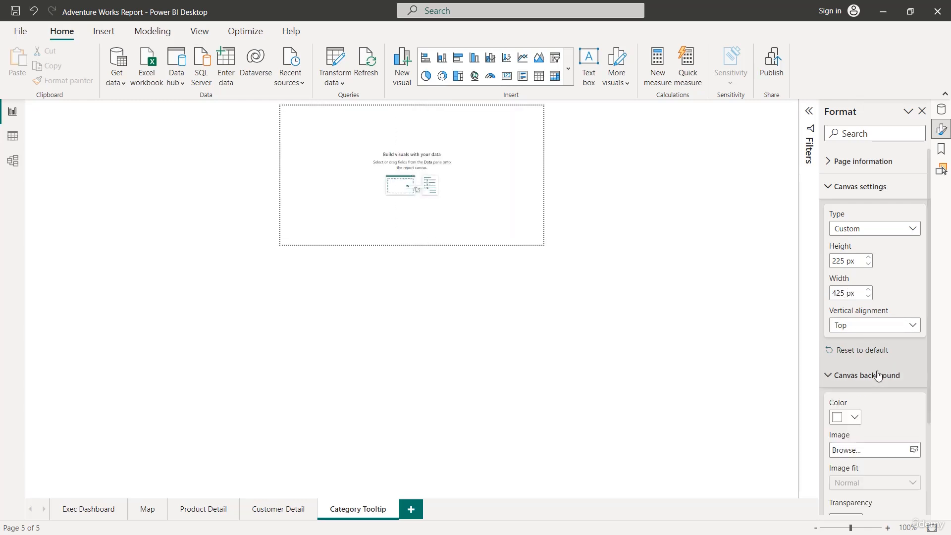
pyautogui.click(854, 418)
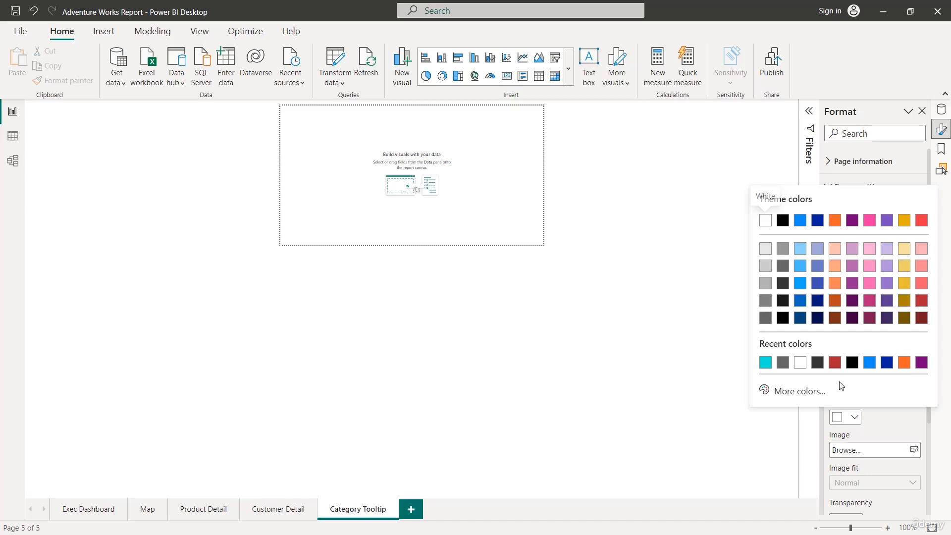
pyautogui.click(785, 289)
pyautogui.scroll(-2, 859, 410)
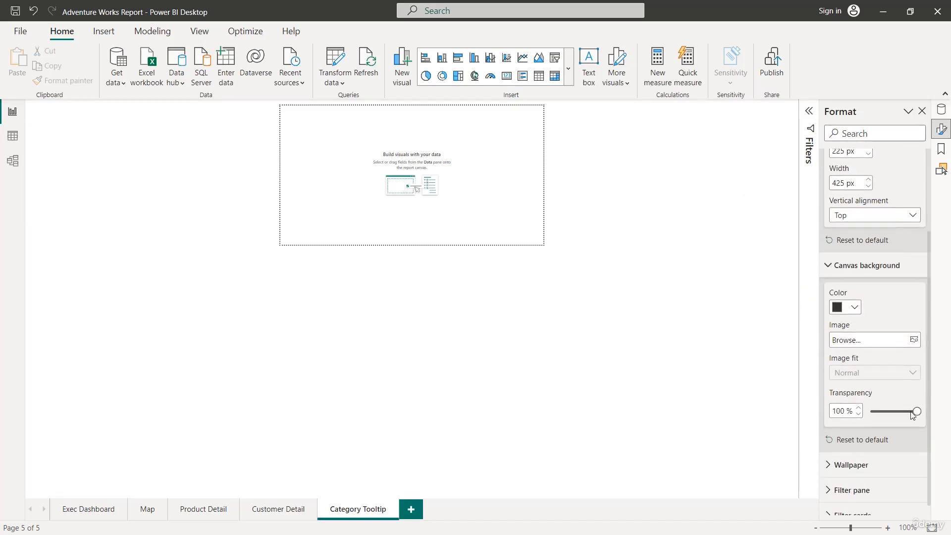
pyautogui.moveTo(916, 411); pyautogui.dragTo(871, 411)
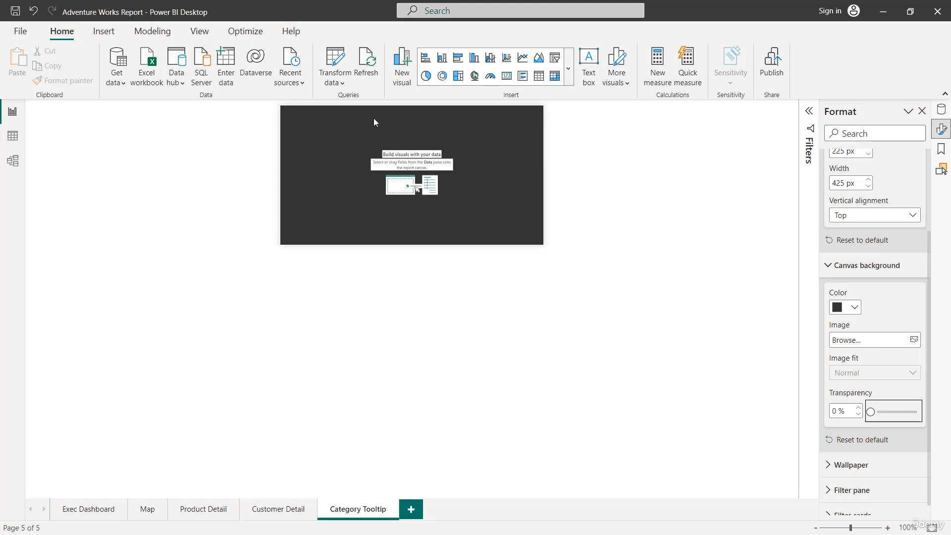
# Insert a multi-row card and resize it to a narrow block spanning the height of the canvas's left part.
pyautogui.click(523, 75)
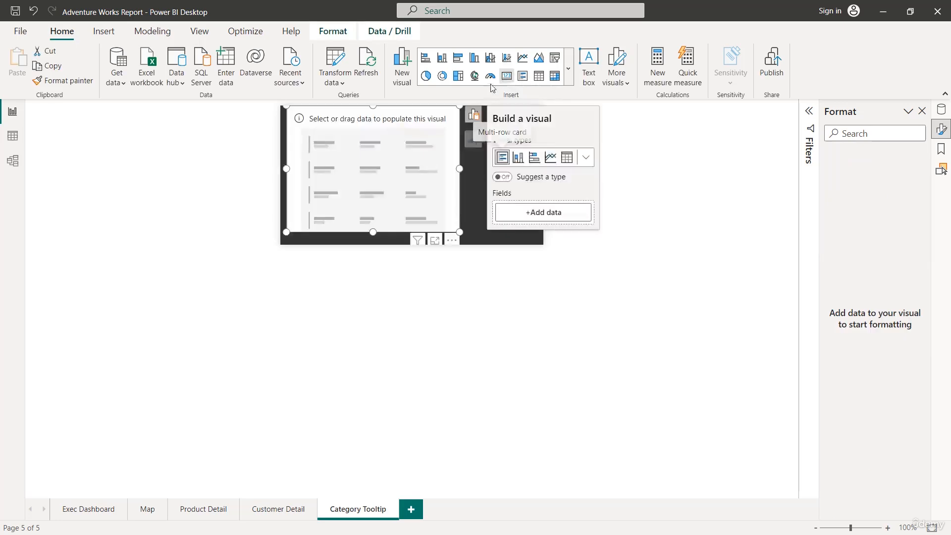
pyautogui.moveTo(459, 168); pyautogui.dragTo(380, 169)
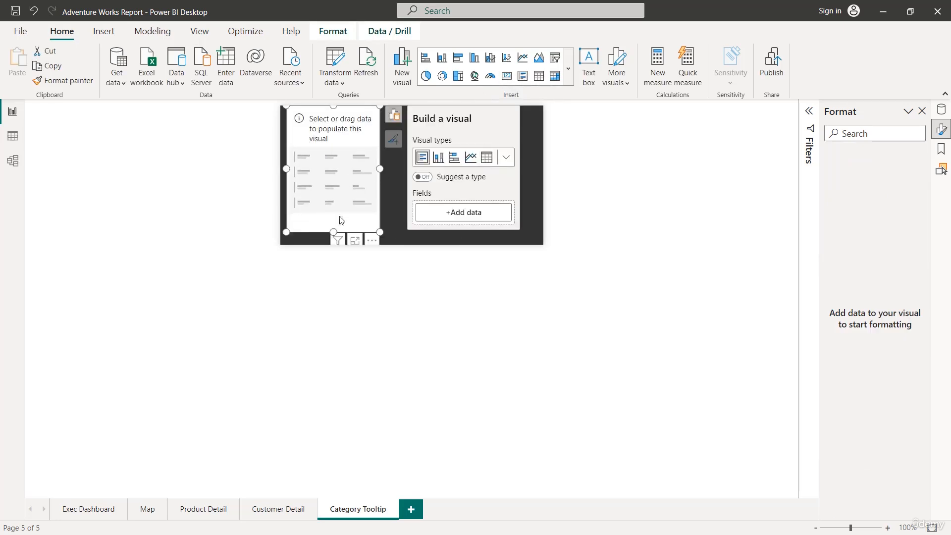
pyautogui.moveTo(333, 232); pyautogui.dragTo(333, 238)
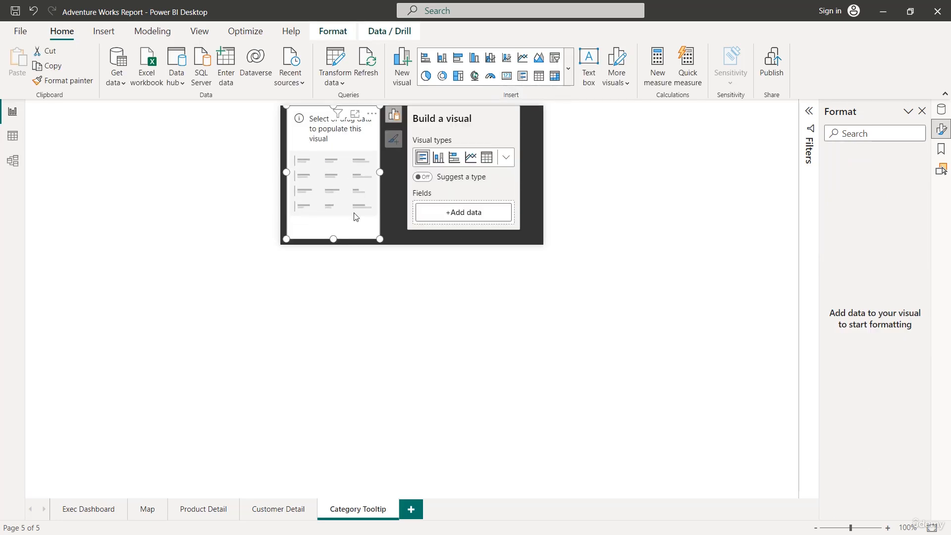
# Add the Total Revenue and Total Profit measures to the multi-row card.
pyautogui.click(446, 213)
pyautogui.click(554, 103)
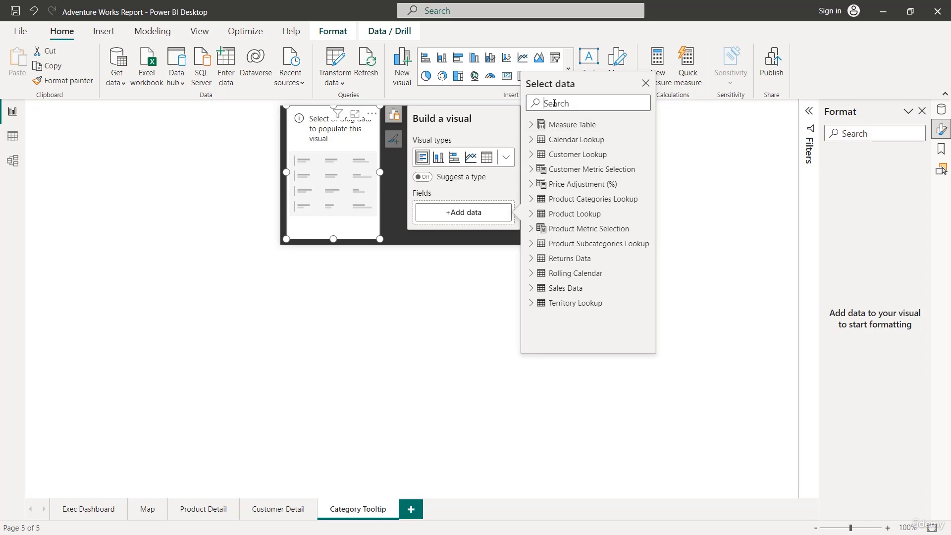
pyautogui.write('tota')
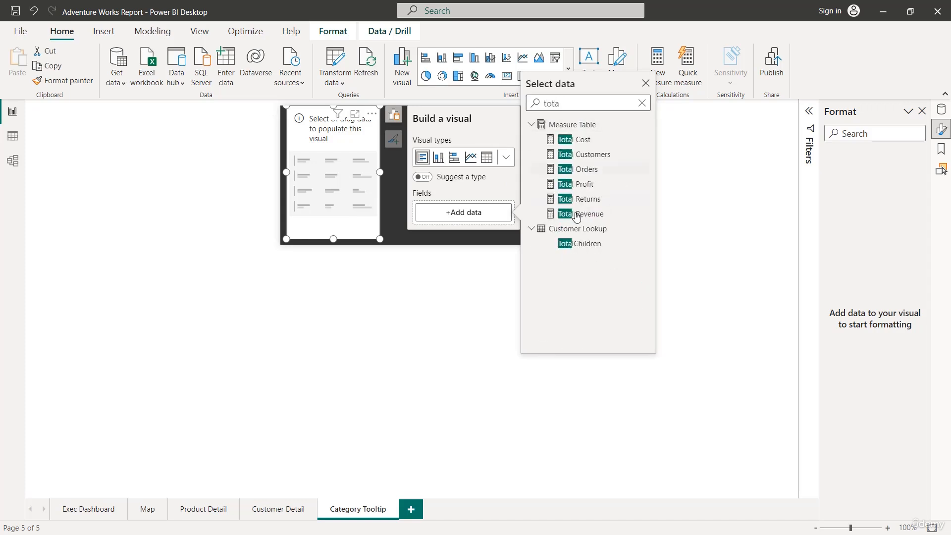
pyautogui.click(578, 213)
pyautogui.click(482, 234)
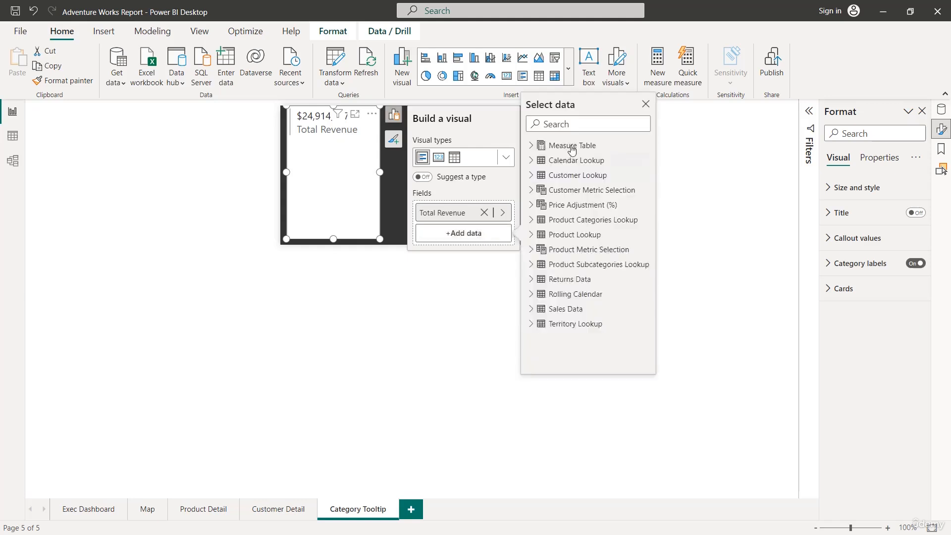
pyautogui.click(579, 124)
pyautogui.write('total')
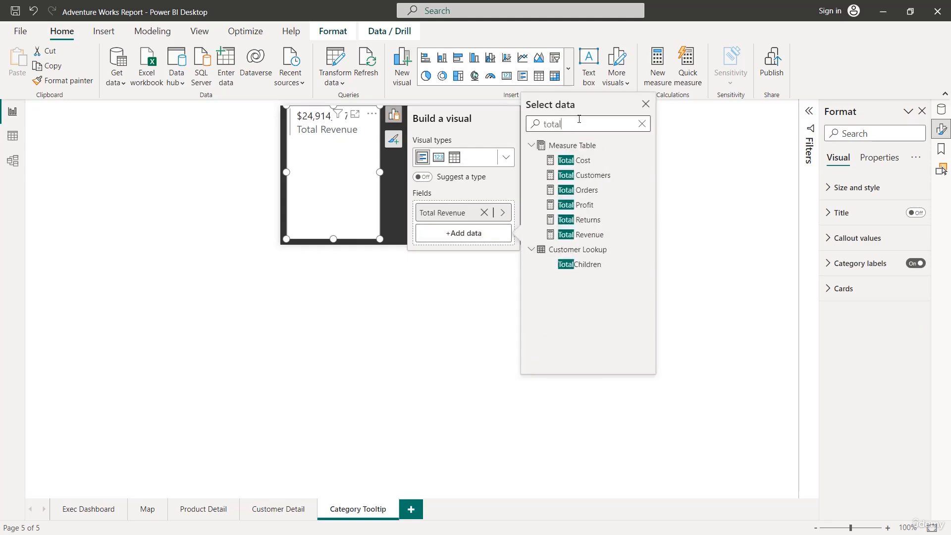
pyautogui.click(574, 205)
# Add the Total Orders measure to the multi-row card below Total Profit.
pyautogui.click(469, 253)
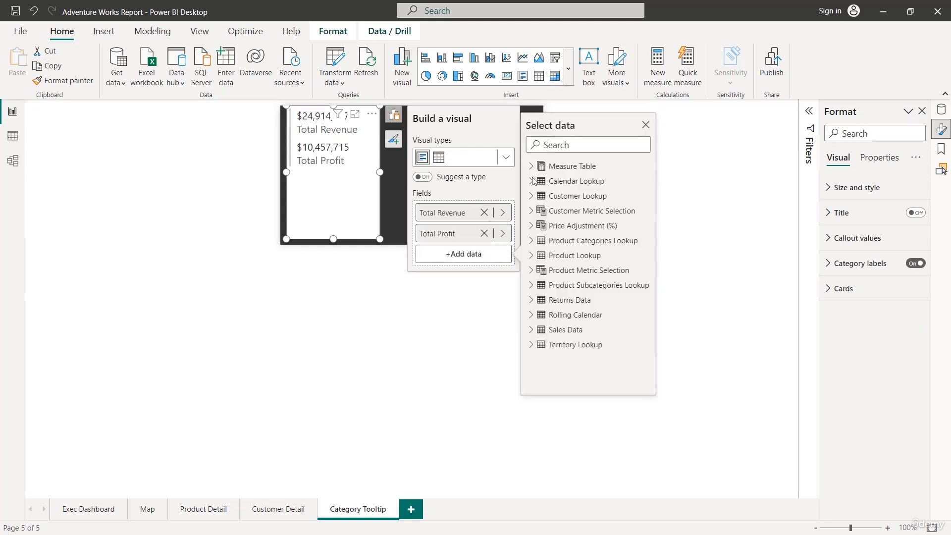
pyautogui.click(560, 147)
pyautogui.write('total')
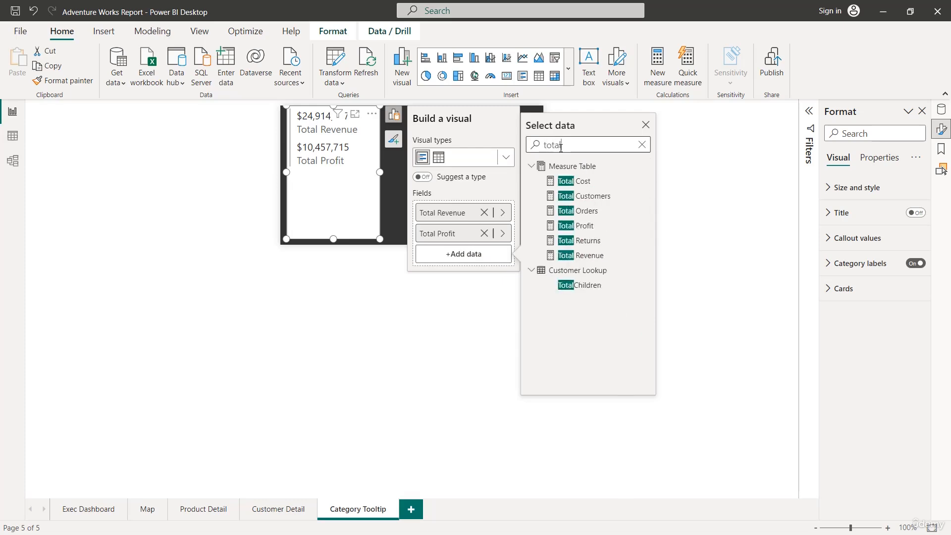
pyautogui.click(568, 213)
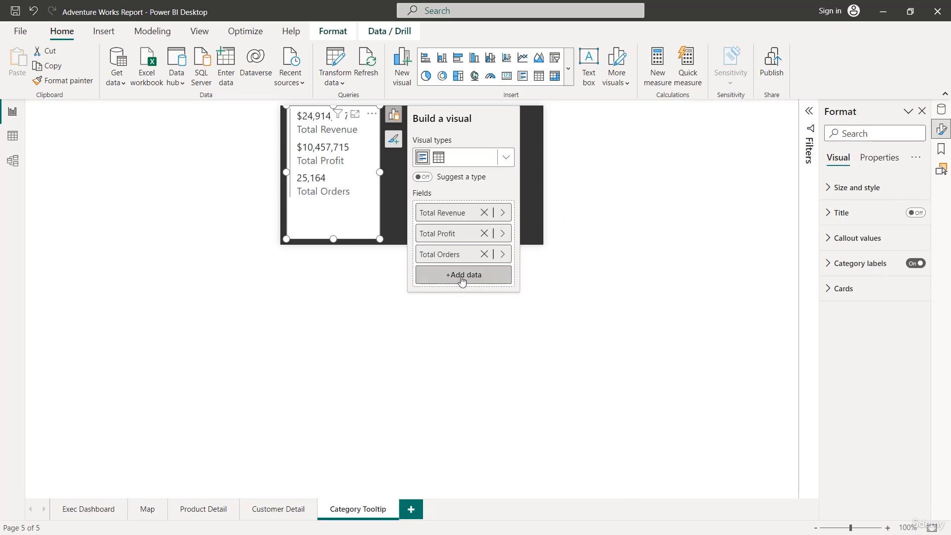
# Add the Total Returns and Return Rate measures to the multi-row card.
pyautogui.click(463, 276)
pyautogui.click(564, 166)
pyautogui.write('return')
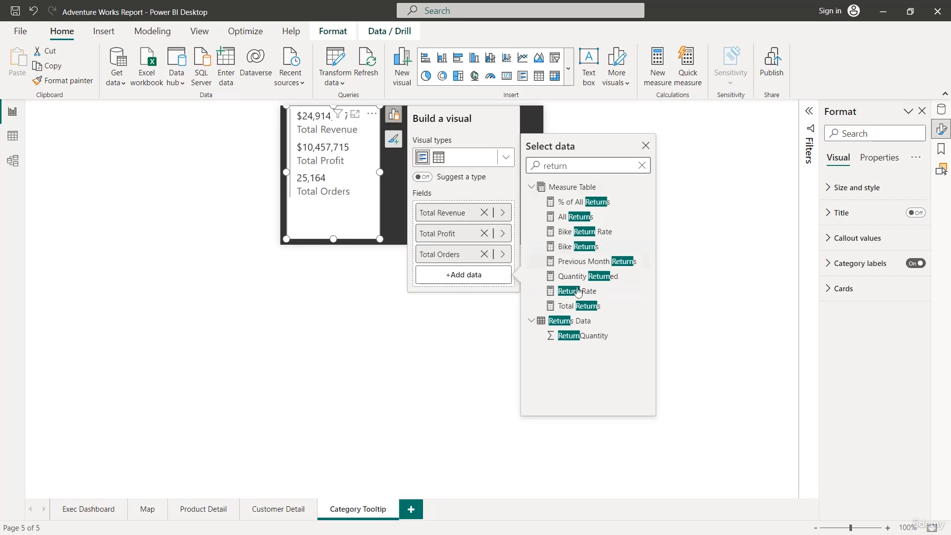
pyautogui.click(579, 306)
pyautogui.click(468, 295)
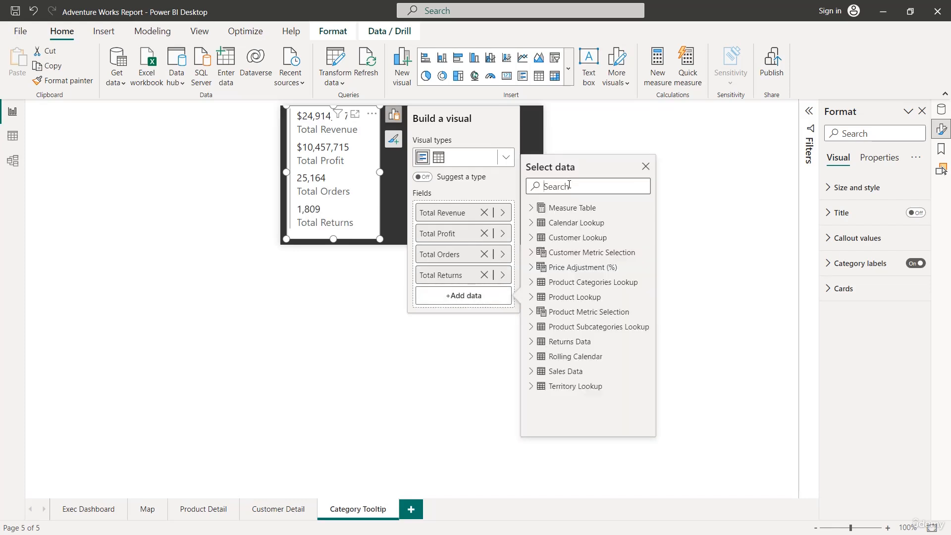
pyautogui.write('return')
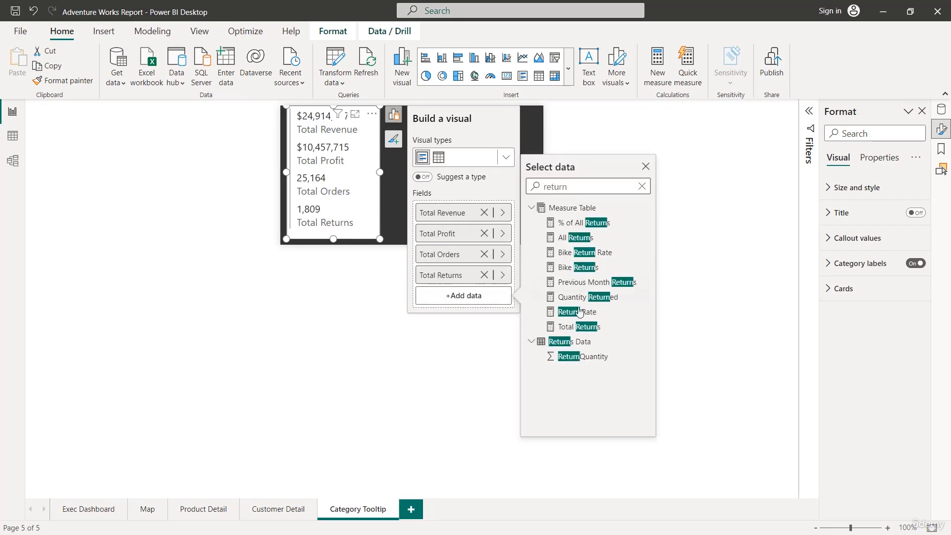
pyautogui.click(580, 311)
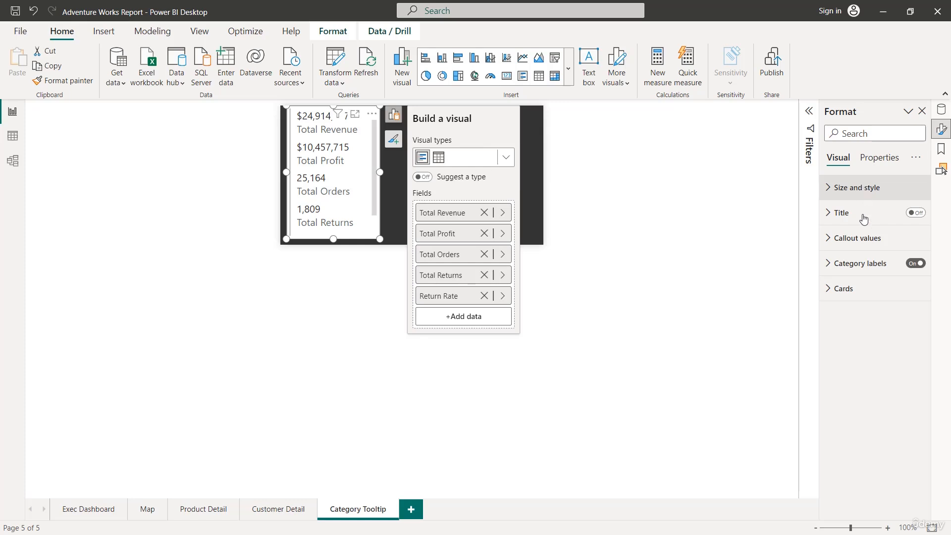
# Format the card's callout values in the bold Segoe UI font, size 10, with the recently used turquoise color.
pyautogui.click(858, 237)
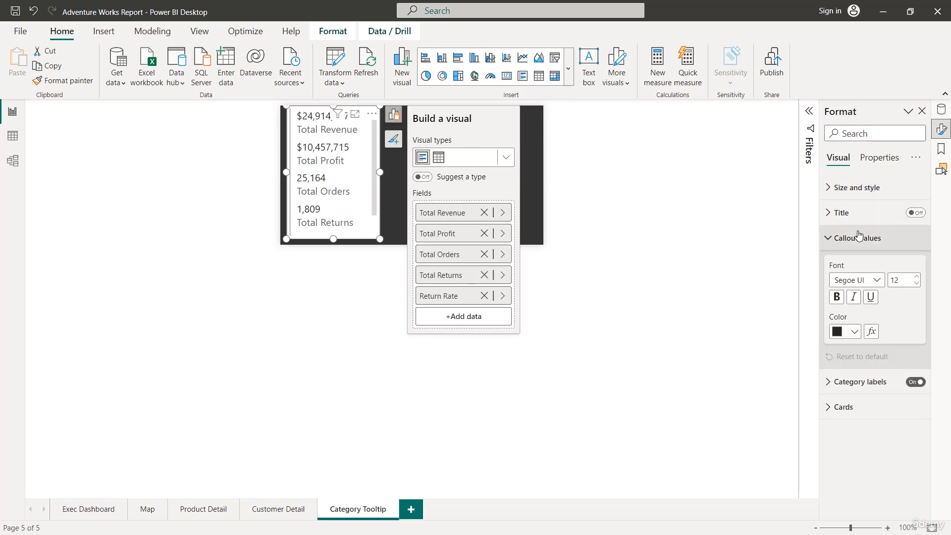
pyautogui.click(875, 280)
pyautogui.click(857, 431)
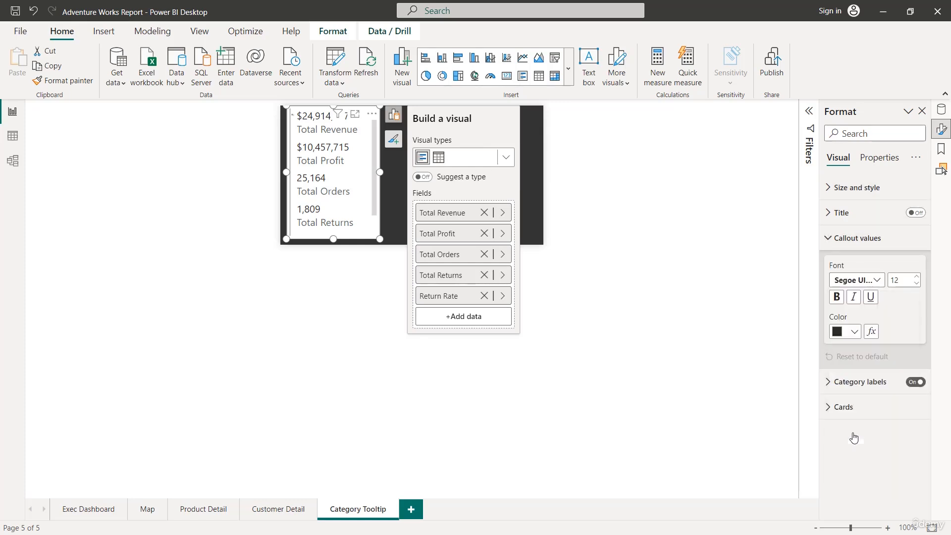
pyautogui.click(915, 283)
pyautogui.click(916, 284)
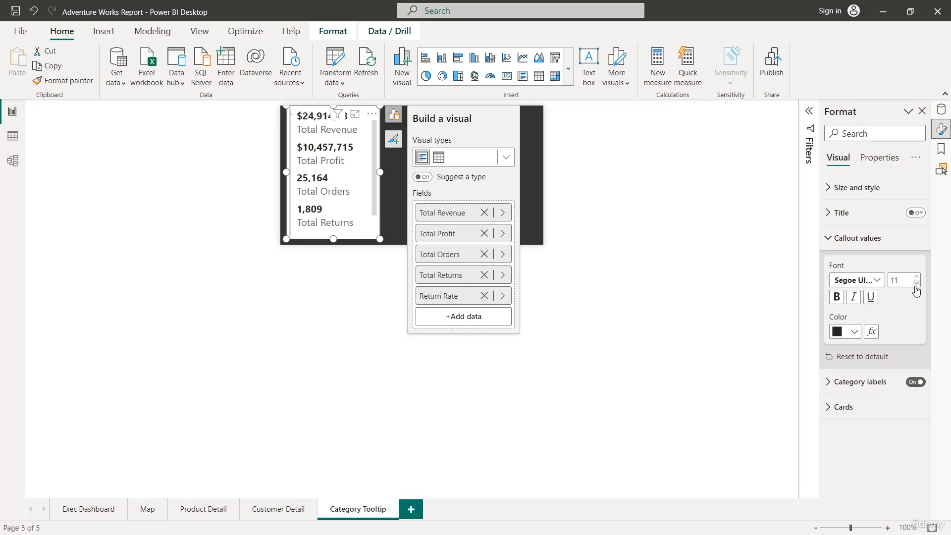
pyautogui.click(848, 338)
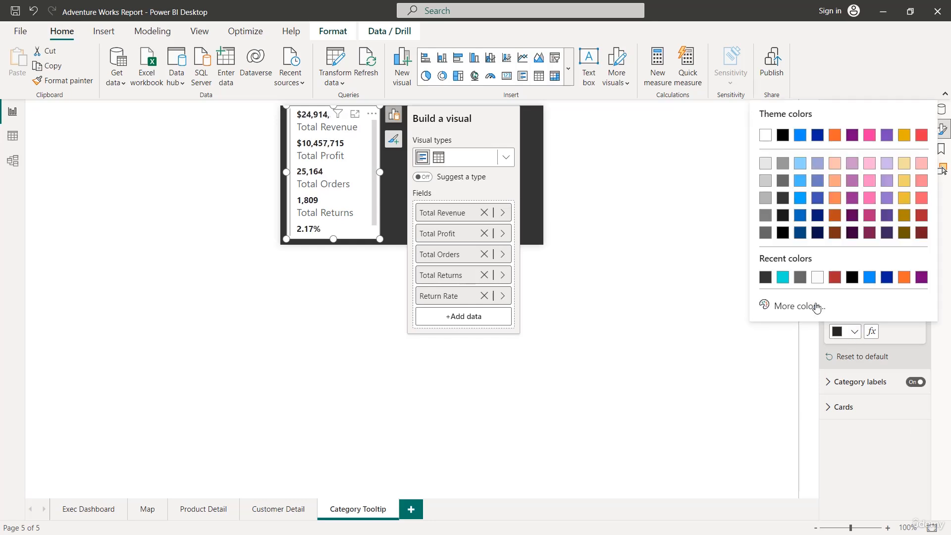
pyautogui.click(782, 277)
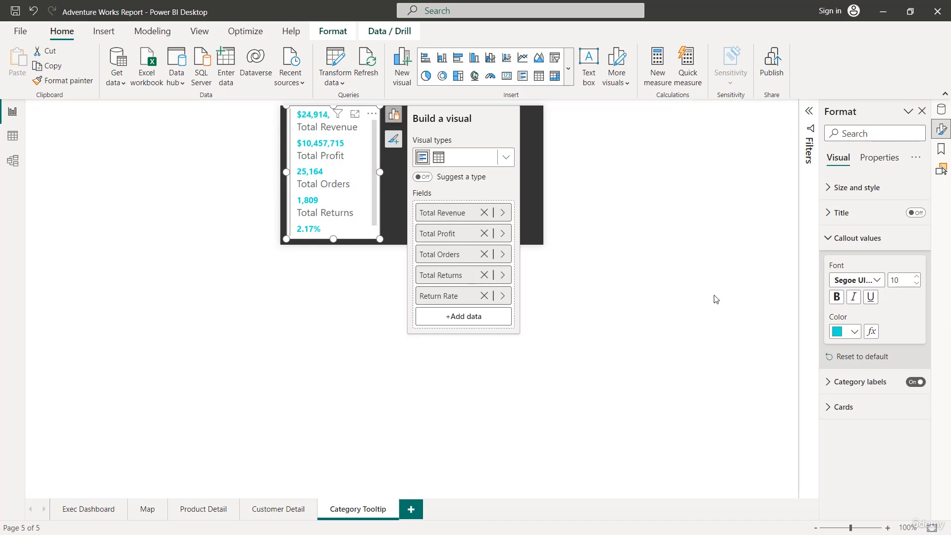
# Set the multi-row card's category labels to font size 8 and white color.
pyautogui.click(856, 382)
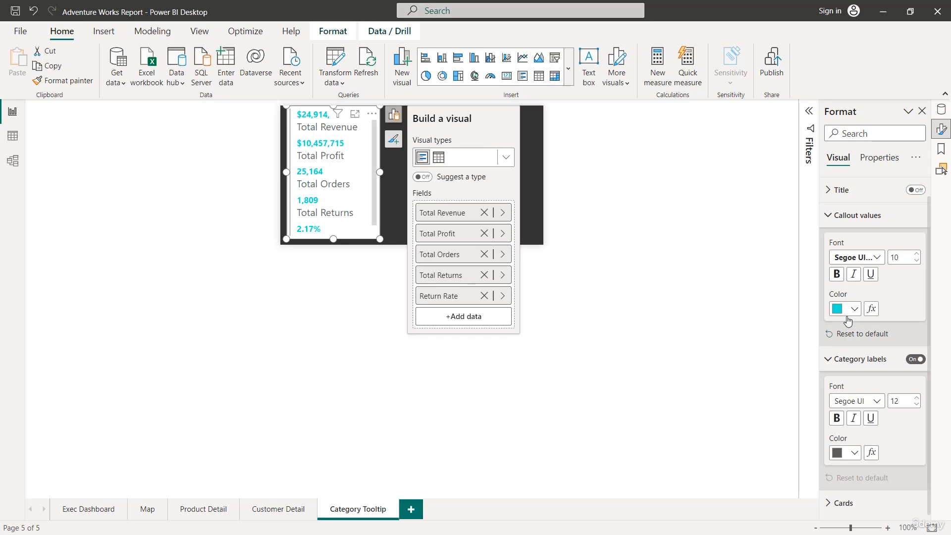
pyautogui.click(916, 404)
pyautogui.click(916, 405)
pyautogui.click(916, 404)
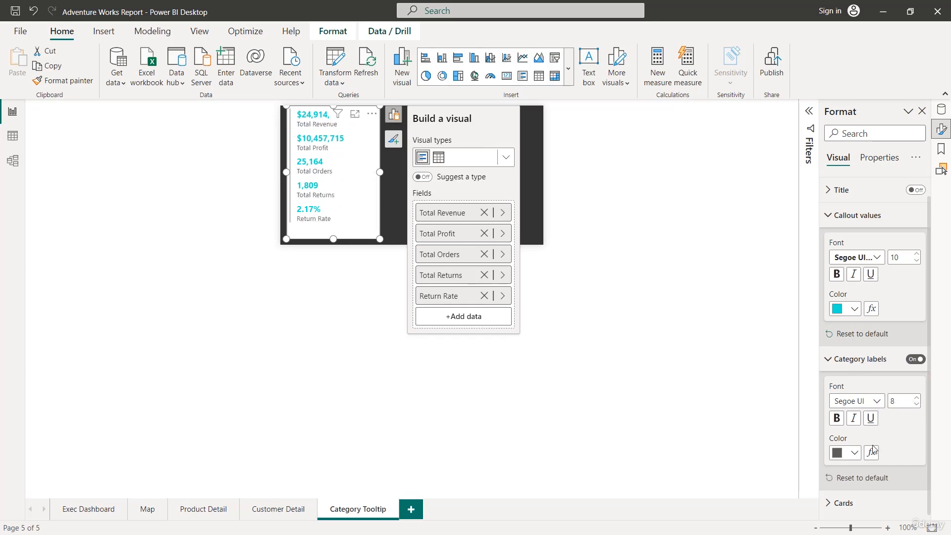
pyautogui.click(845, 452)
pyautogui.click(768, 258)
# Turn off the card's background and lower its top edge so it has height 203 and vertical position 13.
pyautogui.scroll(1, 865, 257)
pyautogui.click(852, 190)
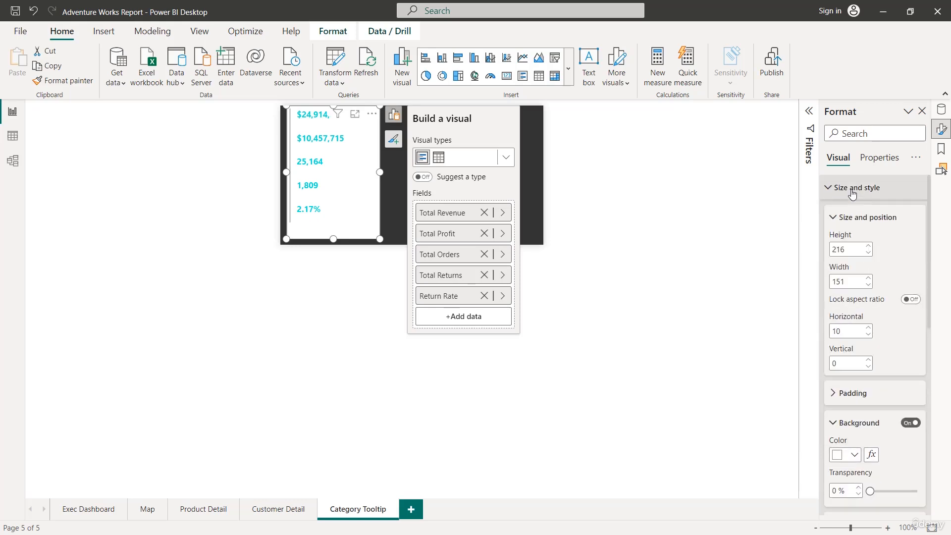
pyautogui.click(910, 422)
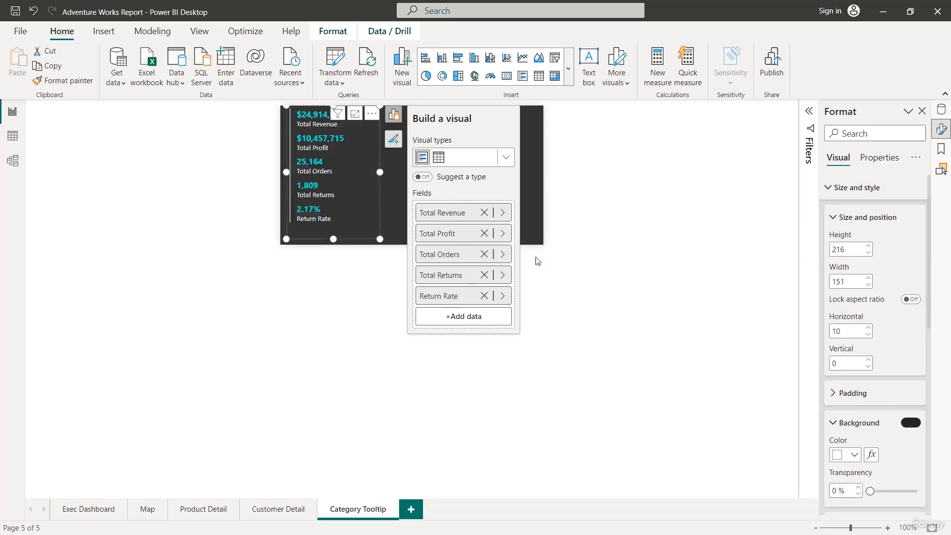
pyautogui.press('Escape')
pyautogui.click(332, 114)
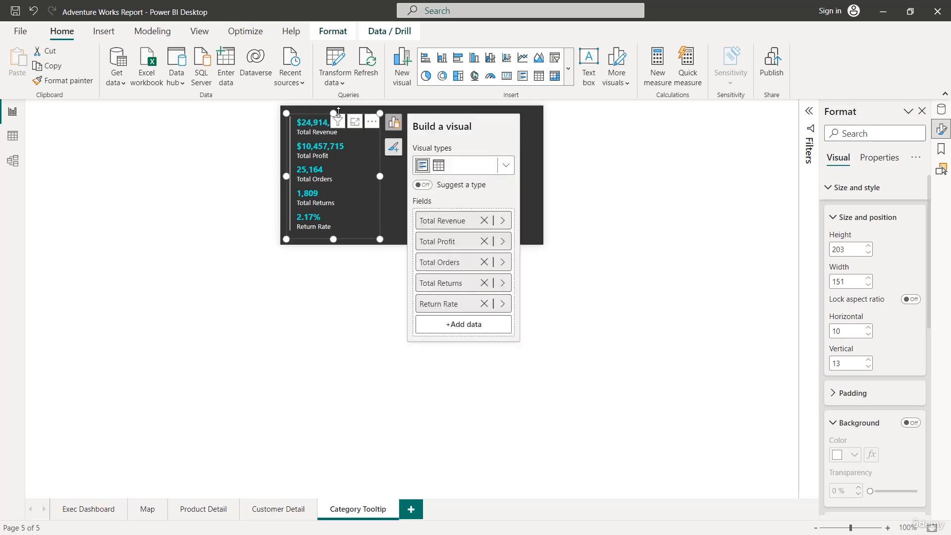
pyautogui.click(345, 331)
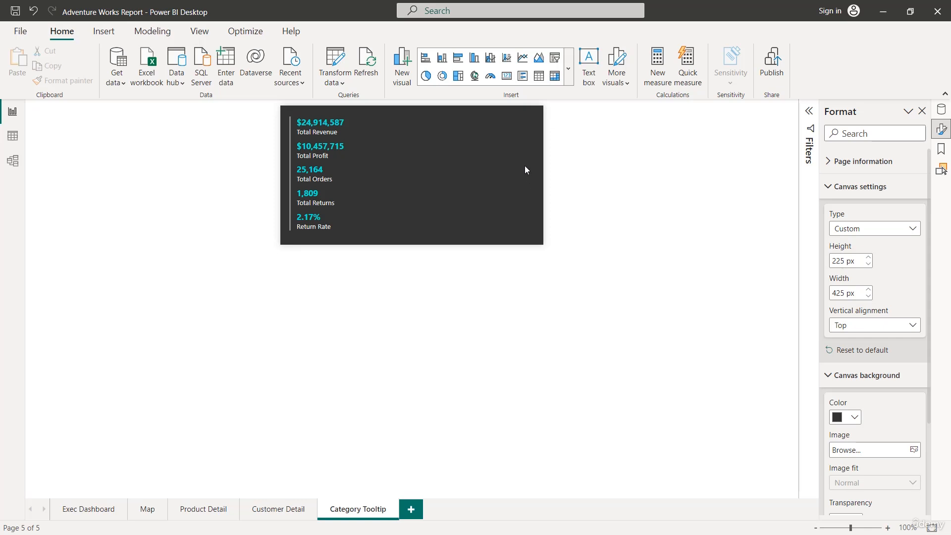
# Insert an area chart beside the card and widen it to about 264, at horizontal position about 138.
pyautogui.click(539, 58)
pyautogui.moveTo(455, 159); pyautogui.dragTo(420, 160)
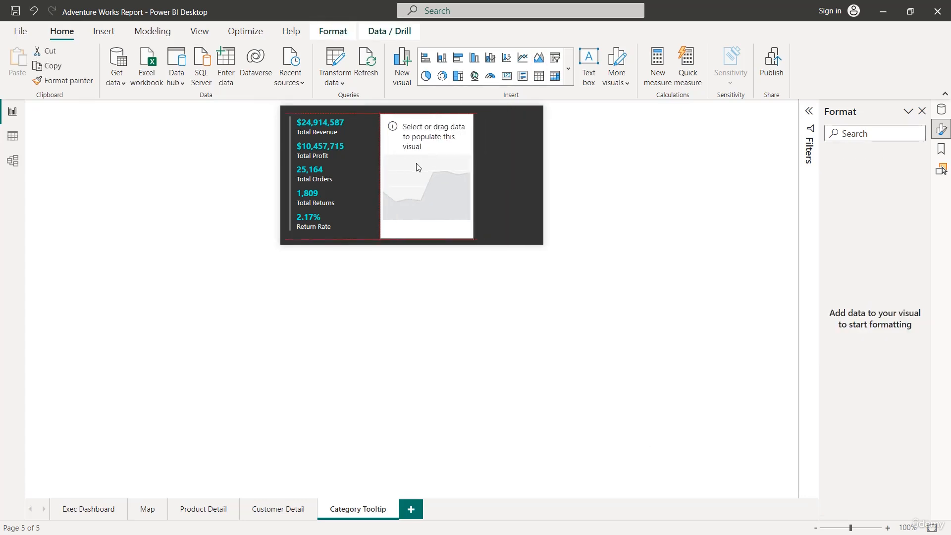
pyautogui.moveTo(472, 177); pyautogui.dragTo(529, 176)
pyautogui.moveTo(379, 177); pyautogui.dragTo(365, 177)
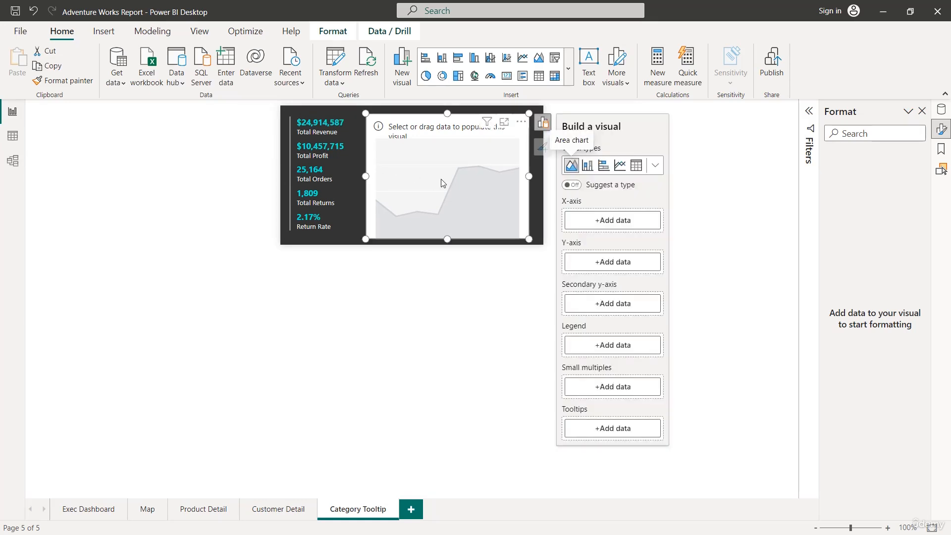
# Plot Total Orders on the area chart's Y-axis by the Calendar Lookup table's Start of Week on the X-axis.
pyautogui.click(616, 225)
pyautogui.write('start')
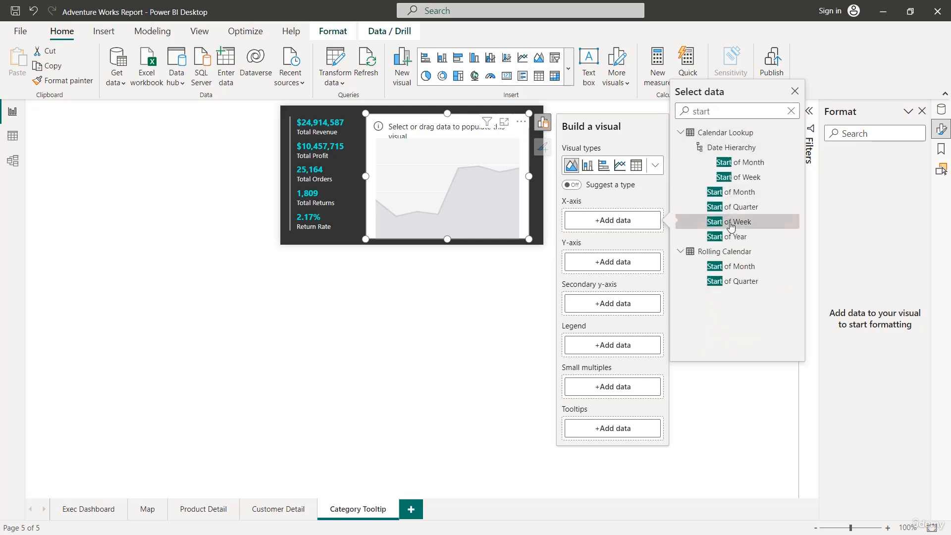
pyautogui.click(731, 226)
pyautogui.click(596, 285)
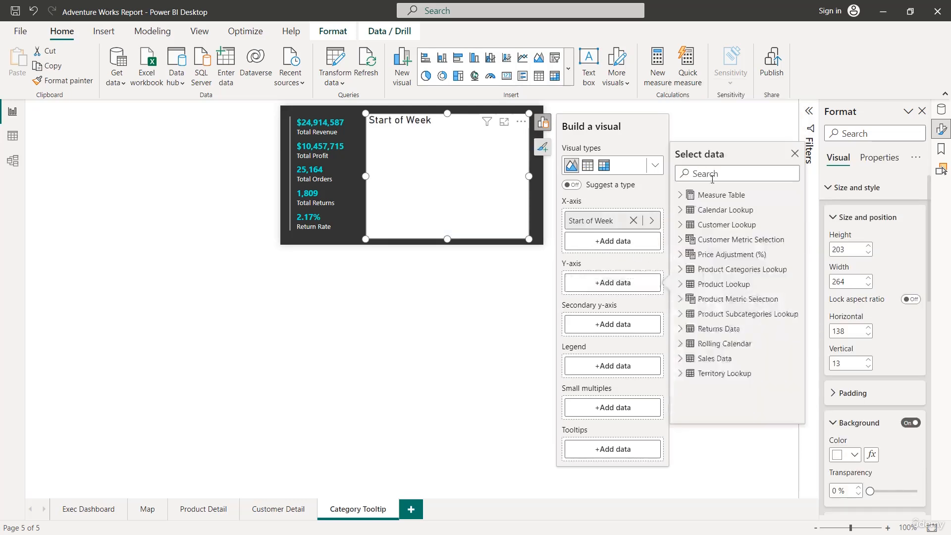
pyautogui.write('total')
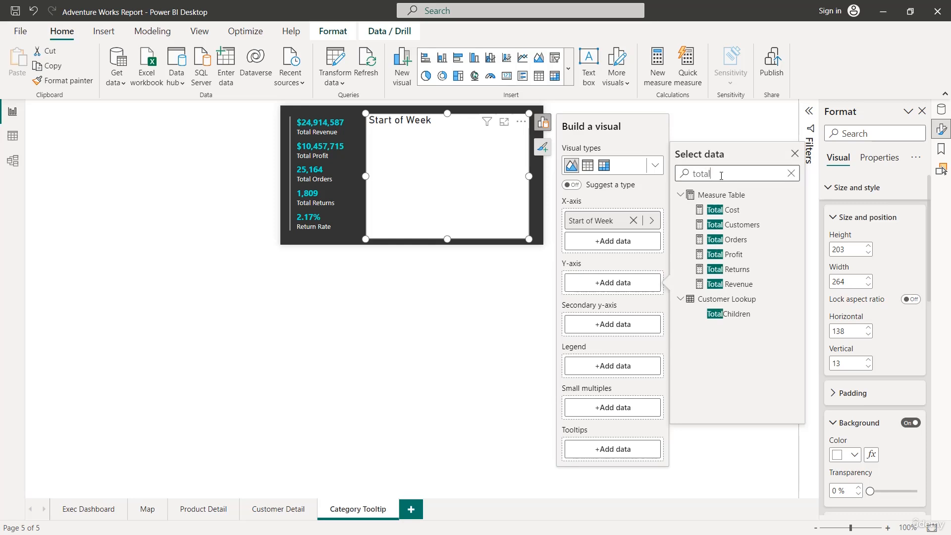
pyautogui.click(736, 240)
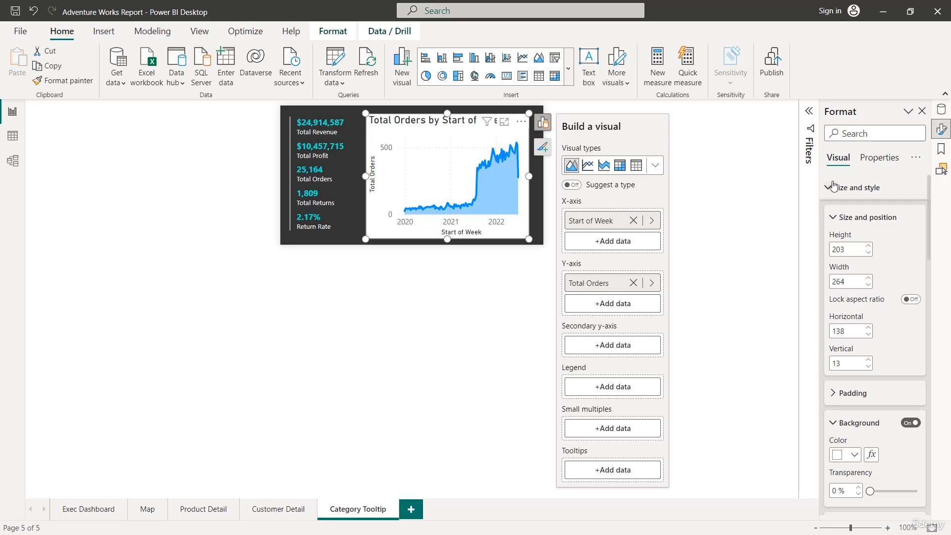
# Turn off the area chart's background and set its title font to Segoe UI.
pyautogui.click(910, 423)
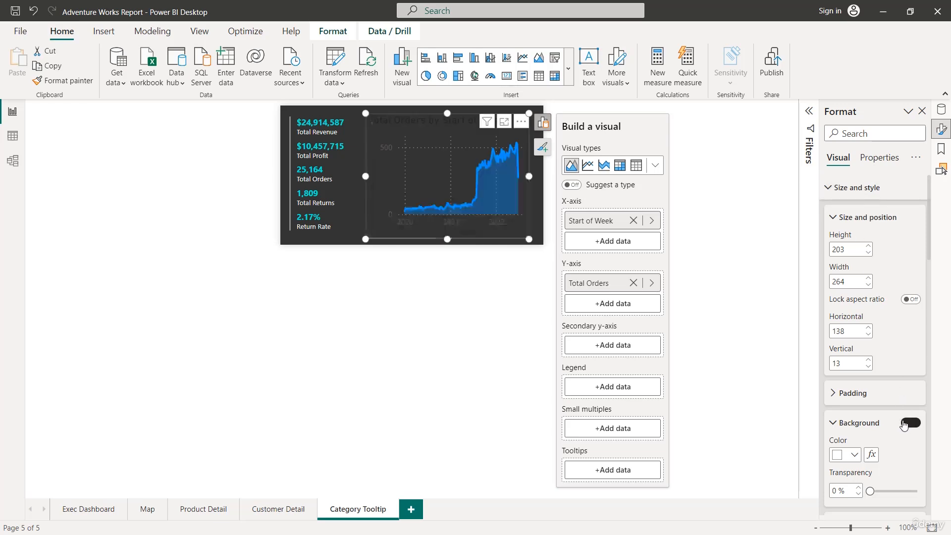
pyautogui.click(847, 189)
pyautogui.click(846, 216)
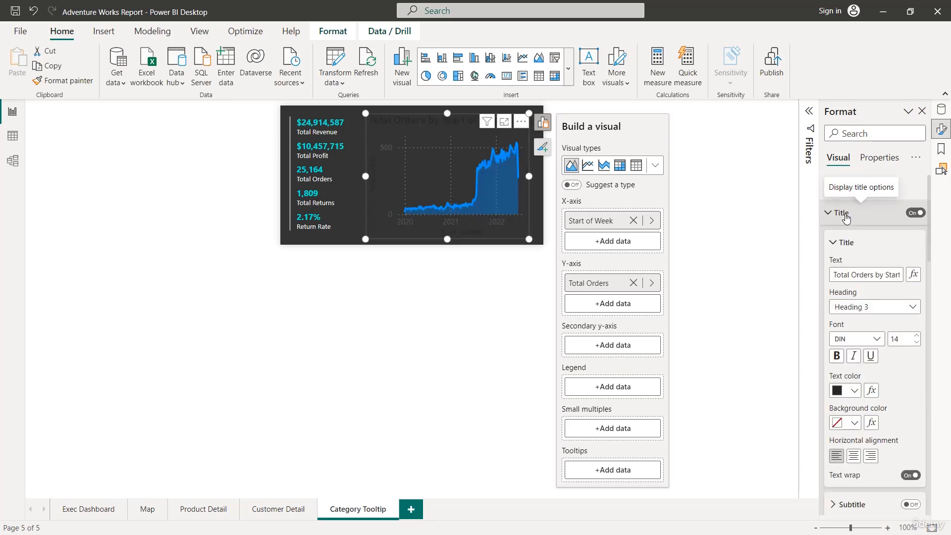
pyautogui.click(856, 339)
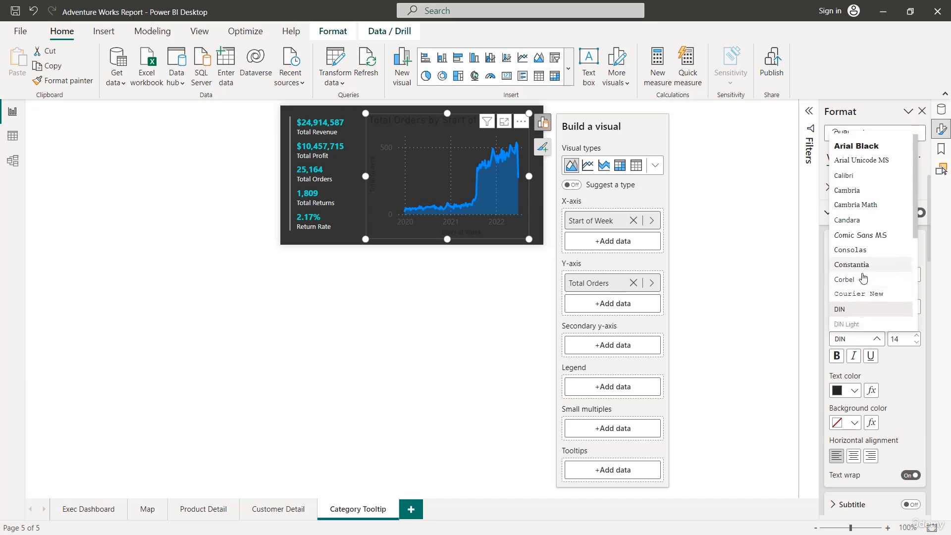
pyautogui.scroll(-4, 863, 278)
pyautogui.click(859, 197)
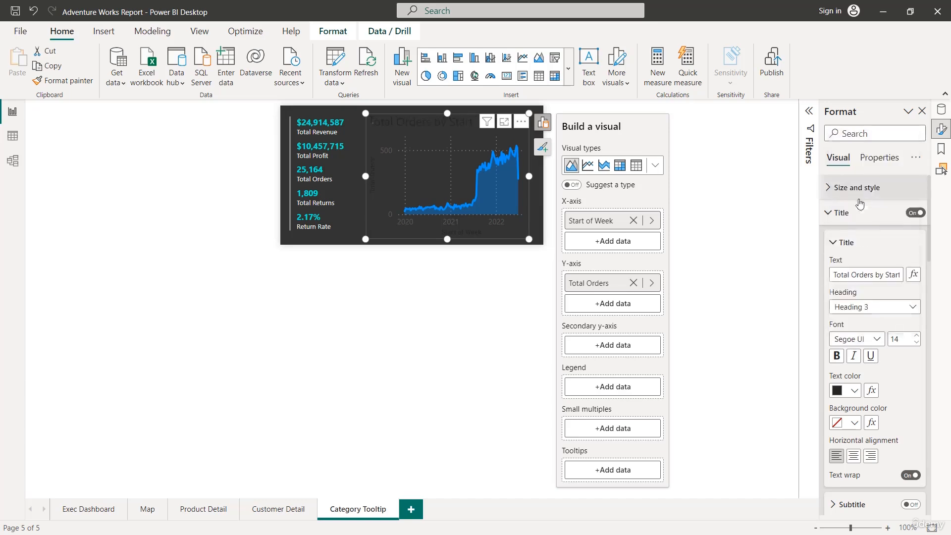
# Set the area chart title to font size 8 and the text color Black, 40% lighter.
pyautogui.click(916, 343)
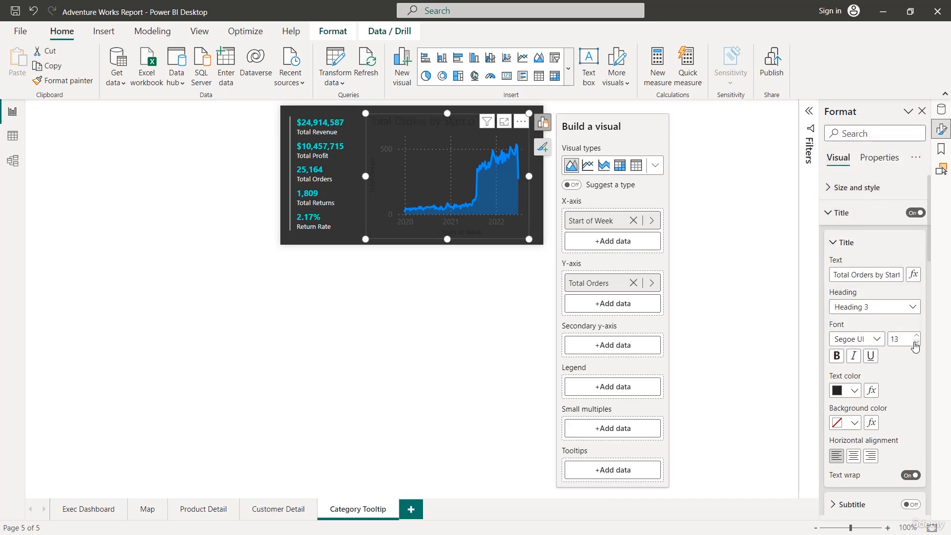
pyautogui.click(915, 343)
pyautogui.click(916, 343)
pyautogui.click(915, 343)
pyautogui.click(854, 391)
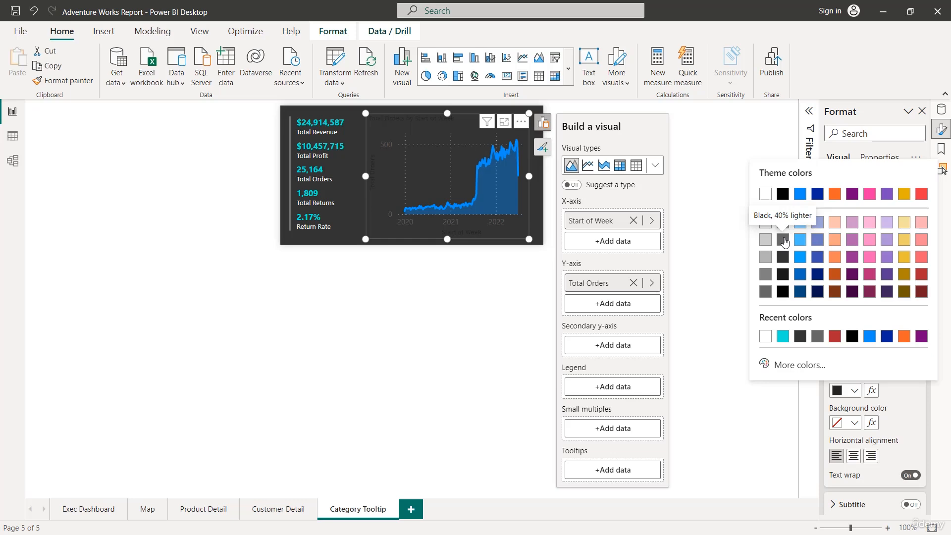
pyautogui.click(782, 241)
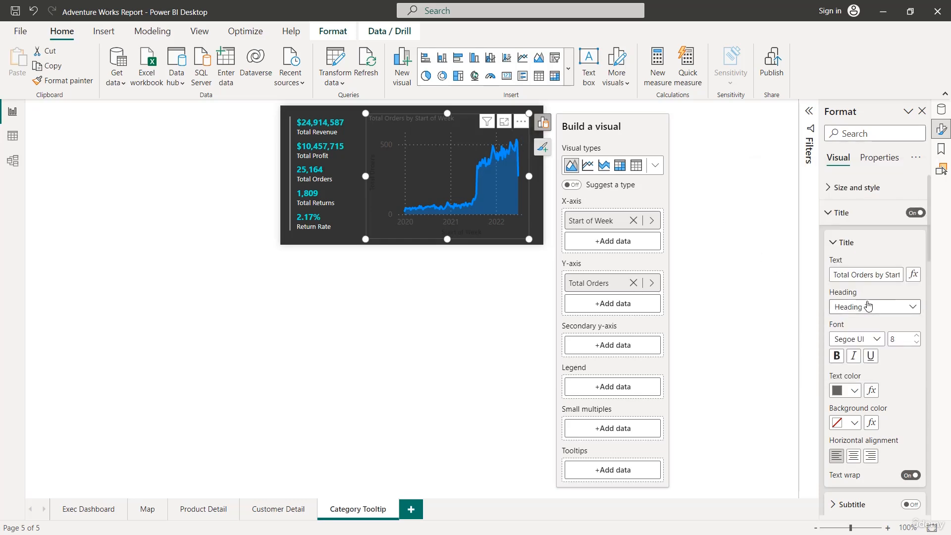
# Change the area chart's title text to "Weekly Orders" and center it.
pyautogui.tripleClick(874, 274)
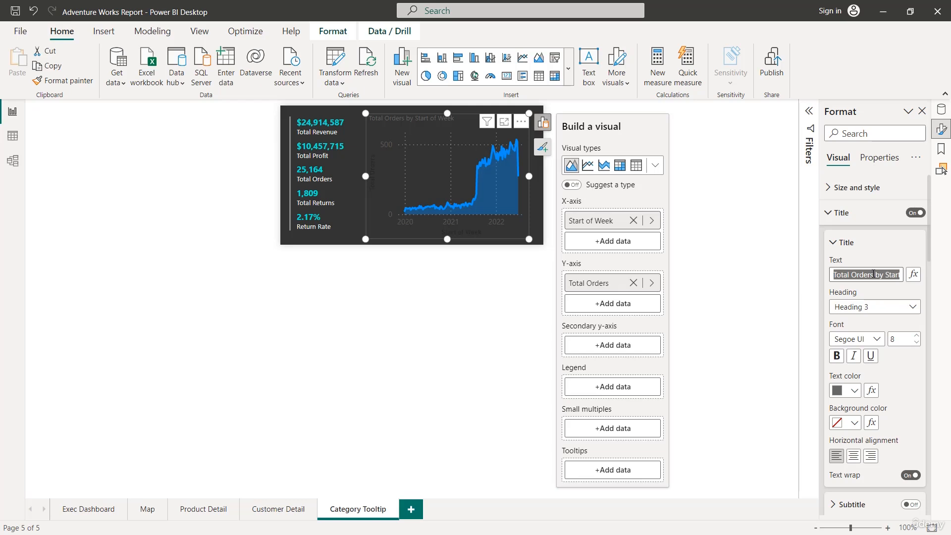
pyautogui.write('Weekly Orders')
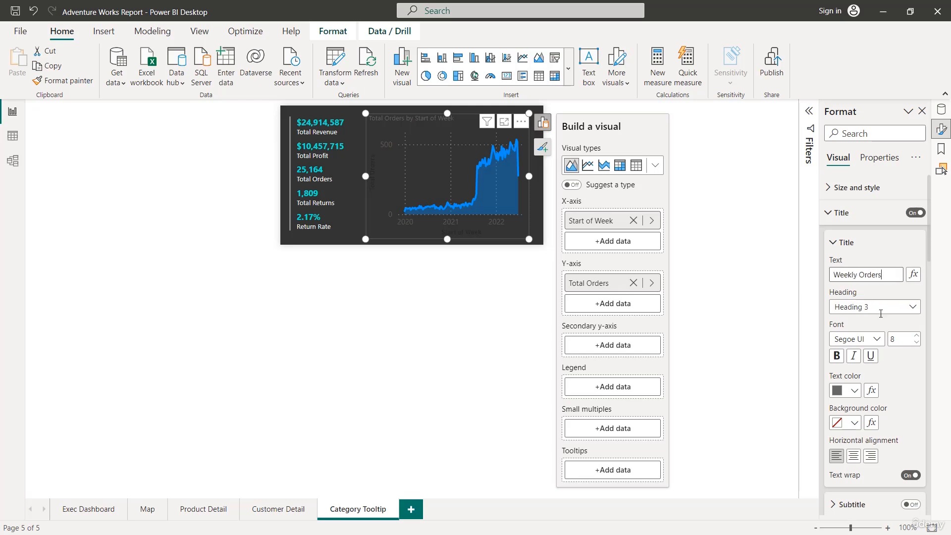
pyautogui.click(857, 456)
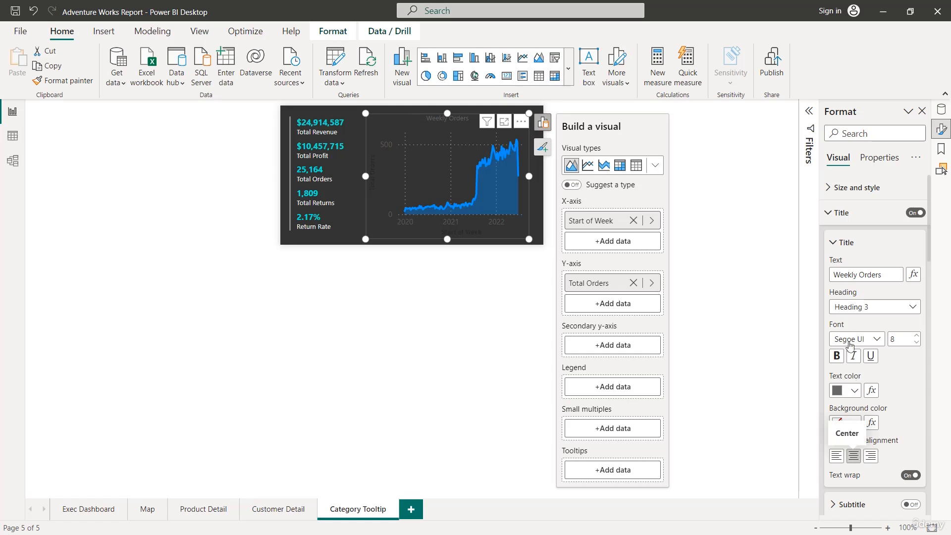
pyautogui.click(841, 213)
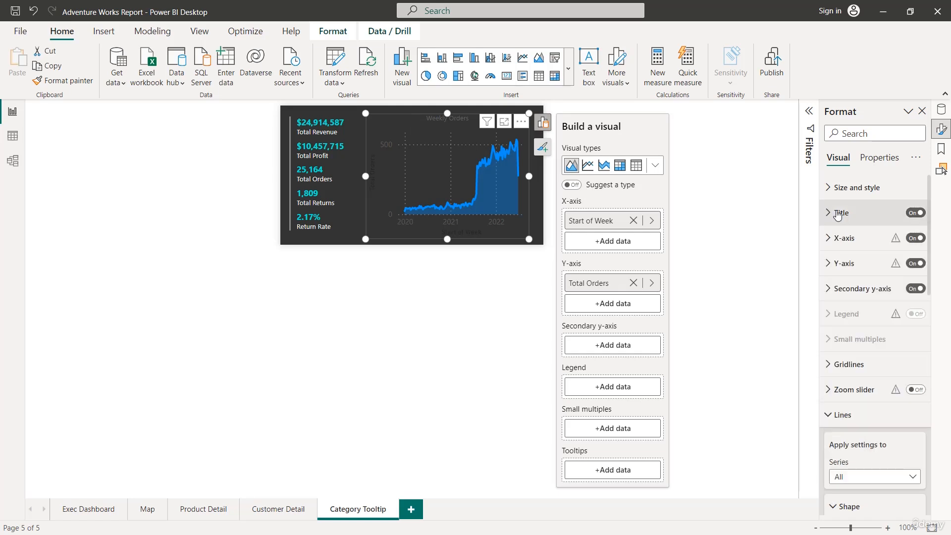
# Turn off the chart's X-axis title and reduce the font size of the X-axis values.
pyautogui.click(832, 238)
pyautogui.scroll(-3, 879, 305)
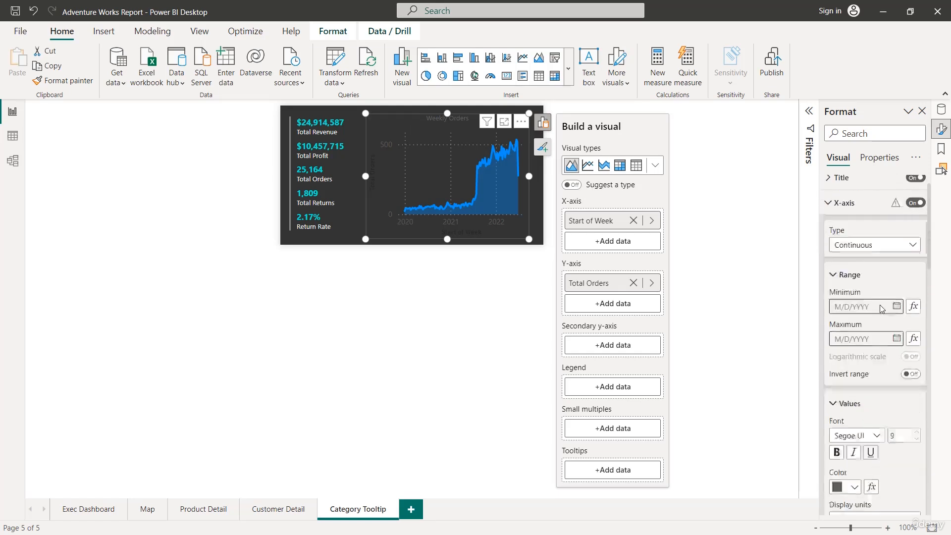
pyautogui.click(906, 462)
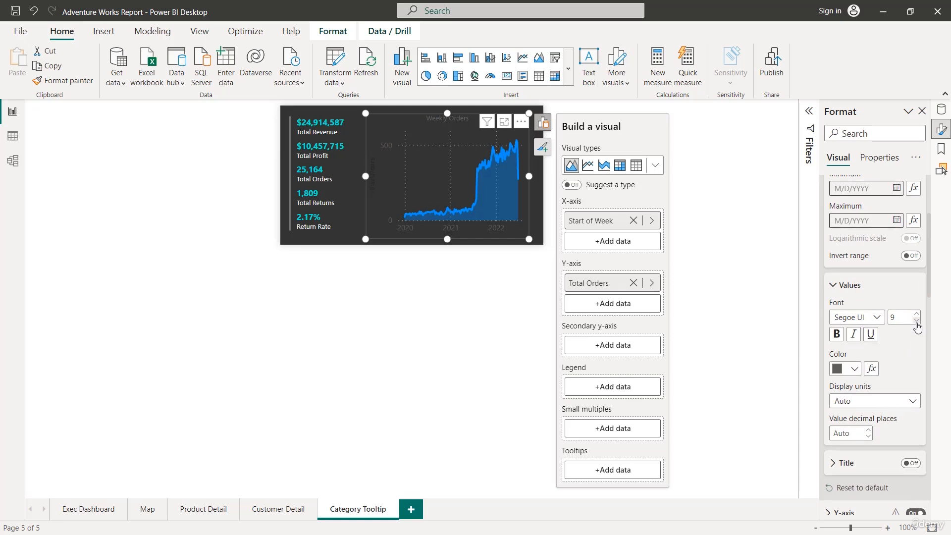
pyautogui.click(841, 286)
pyautogui.scroll(3, 837, 248)
pyautogui.click(835, 192)
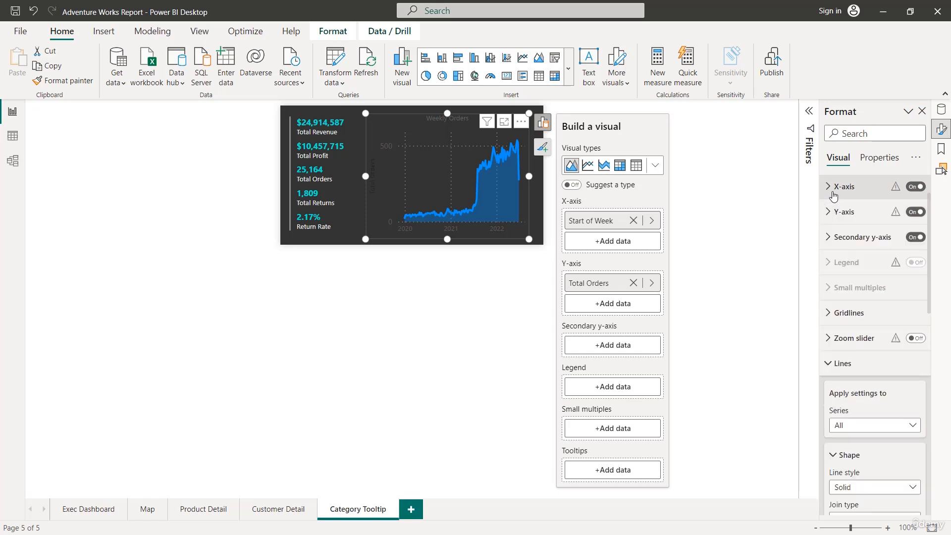
# Turn off the chart's Y-axis title and reduce the font size of the Y-axis values.
pyautogui.click(836, 213)
pyautogui.scroll(-2, 859, 268)
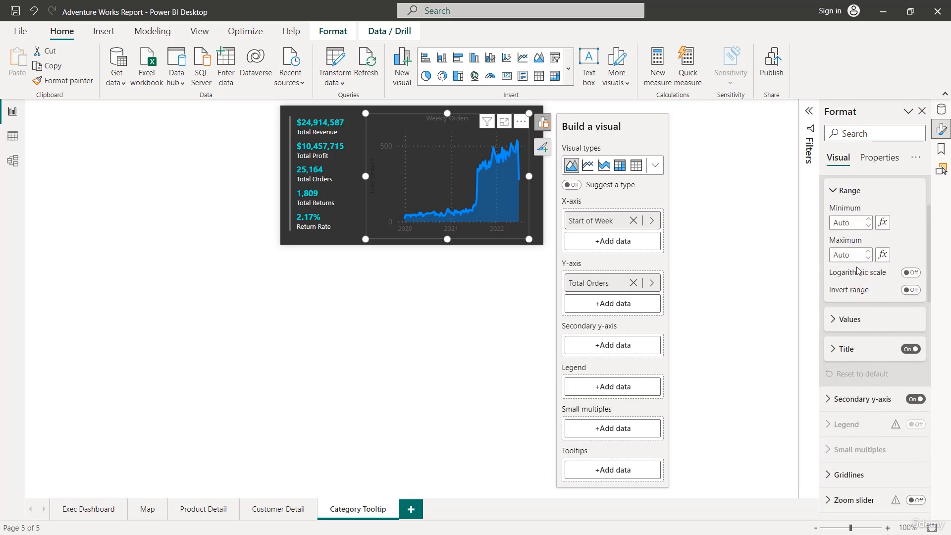
pyautogui.click(909, 349)
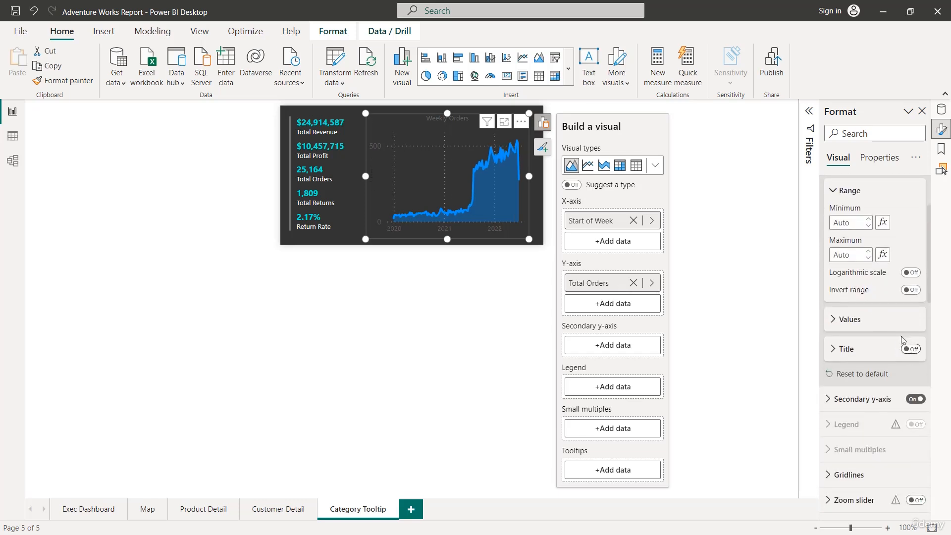
pyautogui.scroll(2, 894, 332)
pyautogui.scroll(2, 895, 333)
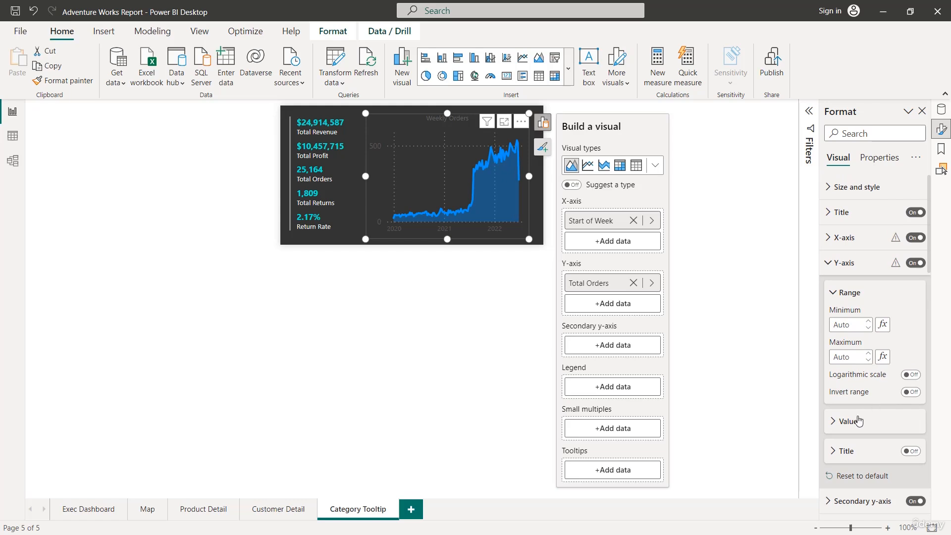
pyautogui.click(883, 415)
pyautogui.scroll(-4, 885, 414)
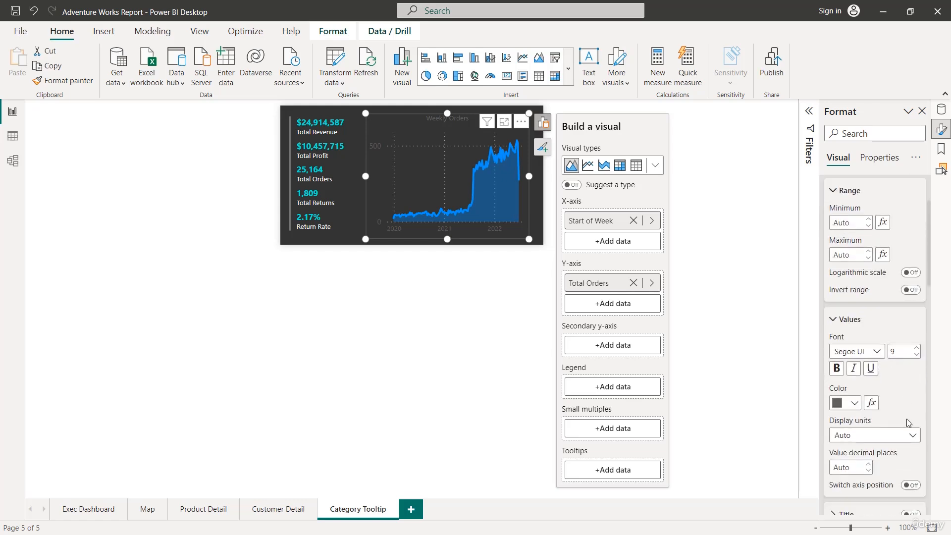
pyautogui.click(916, 355)
pyautogui.click(835, 192)
pyautogui.scroll(3, 854, 245)
pyautogui.click(848, 277)
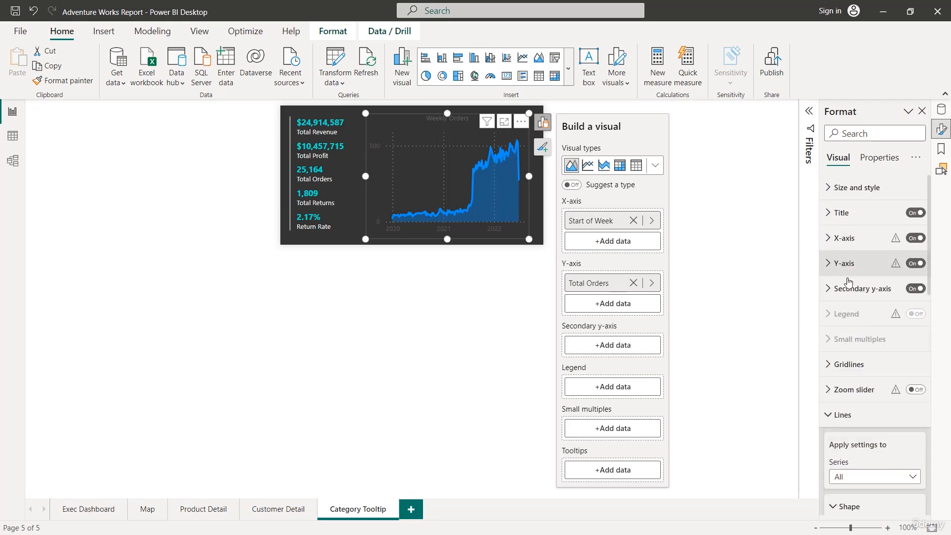
# Set the chart line's stroke width to 2 px and the Total Orders color to the recently used turquoise.
pyautogui.scroll(-3, 862, 391)
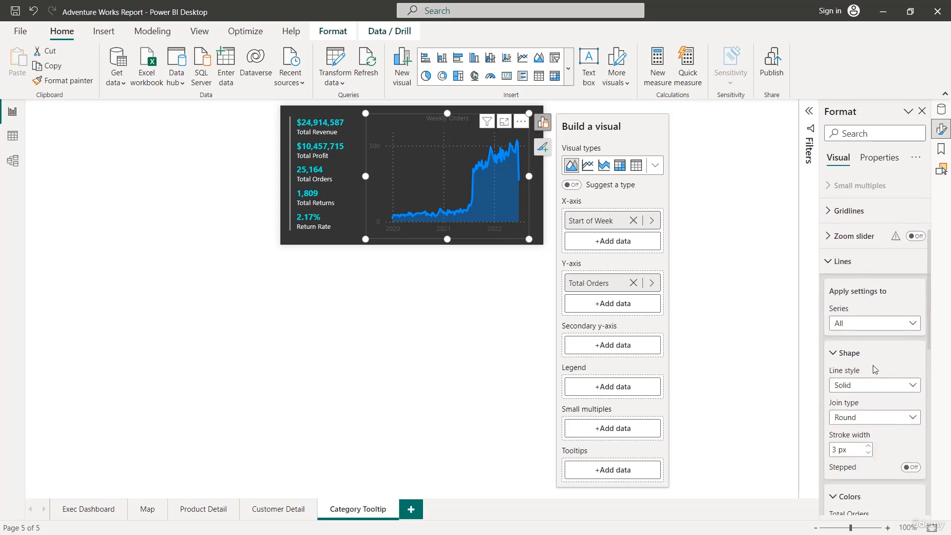
pyautogui.scroll(-2, 875, 369)
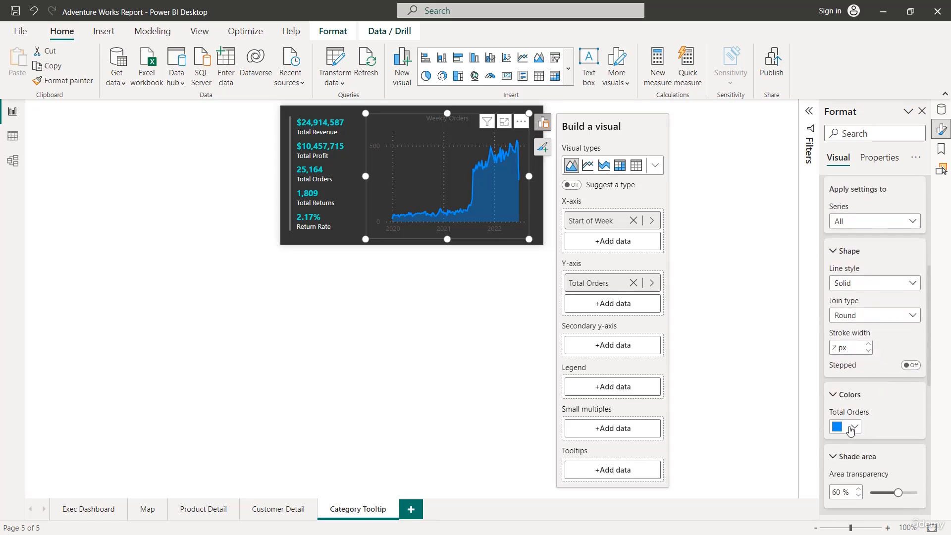
pyautogui.click(848, 426)
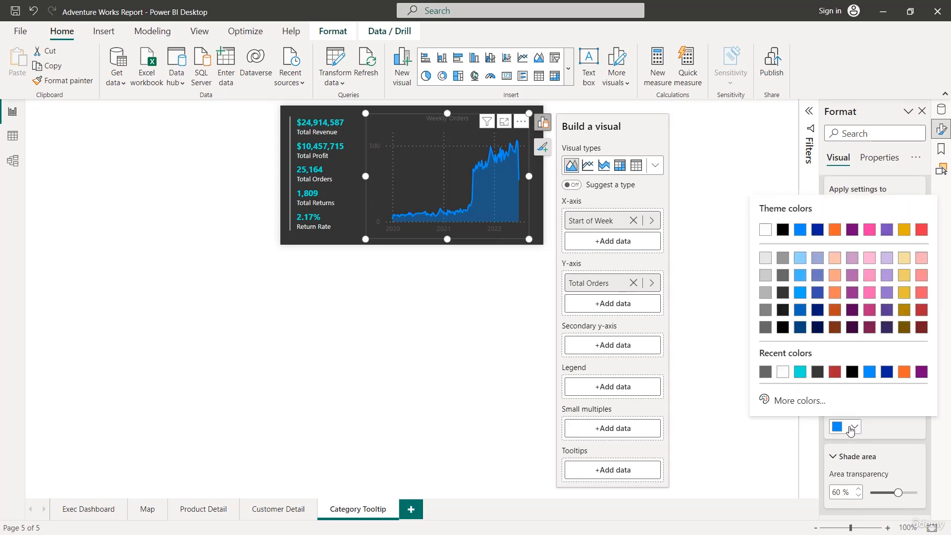
pyautogui.click(800, 373)
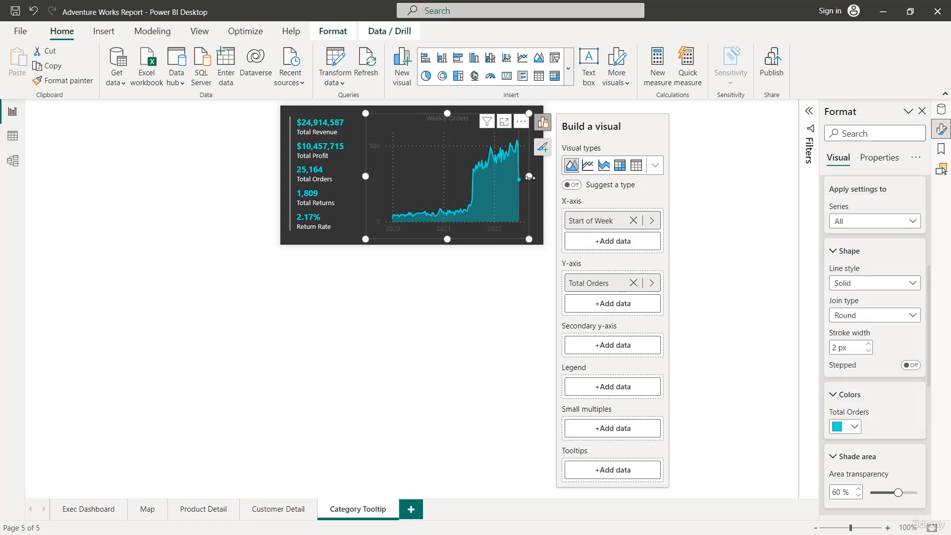
# Open the Exec Dashboard page and inspect the existing tooltips on the Orders by Category chart's bars.
pyautogui.click(515, 308)
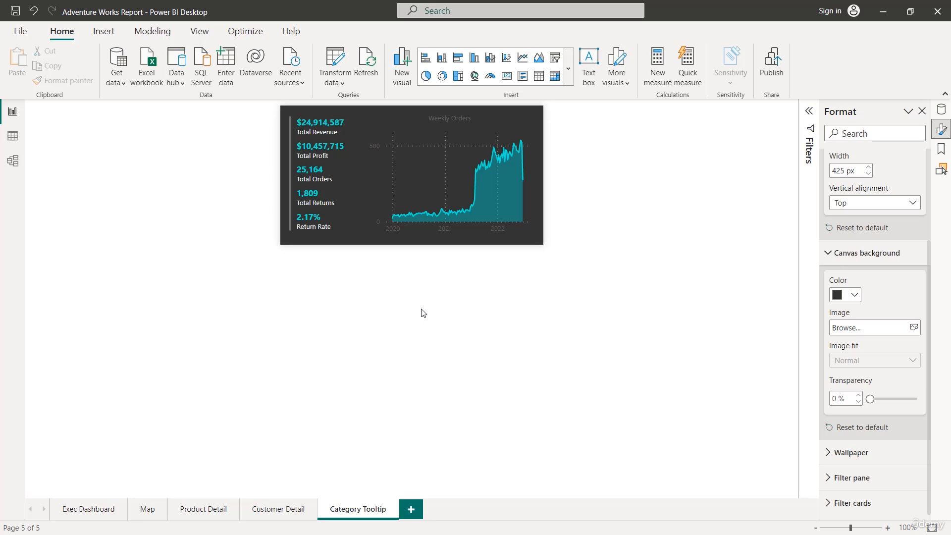
pyautogui.click(75, 510)
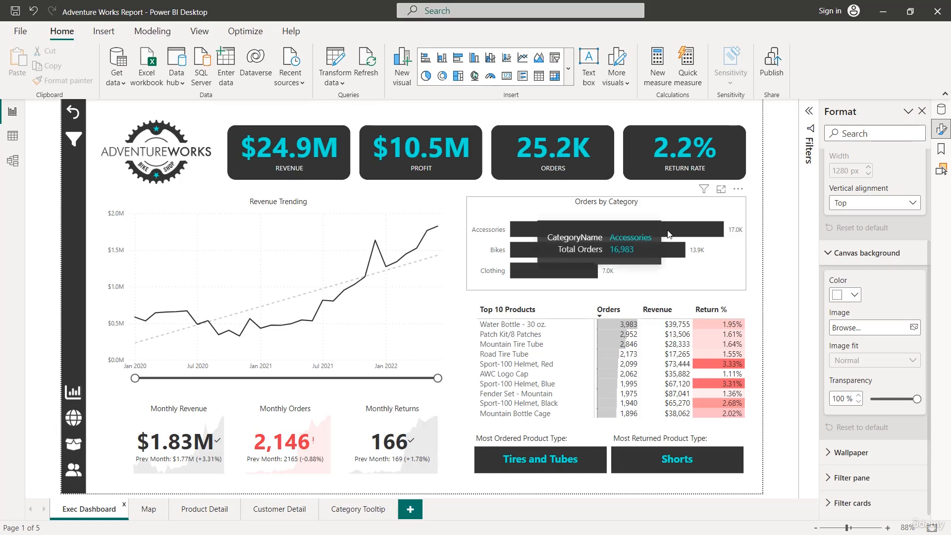
pyautogui.moveTo(619, 266)
pyautogui.moveTo(559, 275)
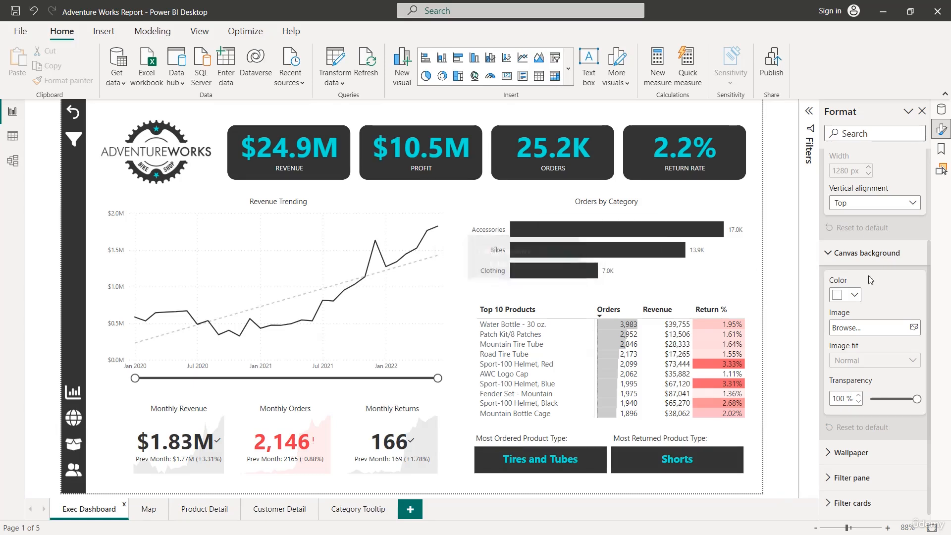
# Set the Orders by Category chart's tooltip type to Report page, using the Category Tooltip page, and preview it on a bar.
pyautogui.scroll(3, 869, 276)
pyautogui.click(718, 268)
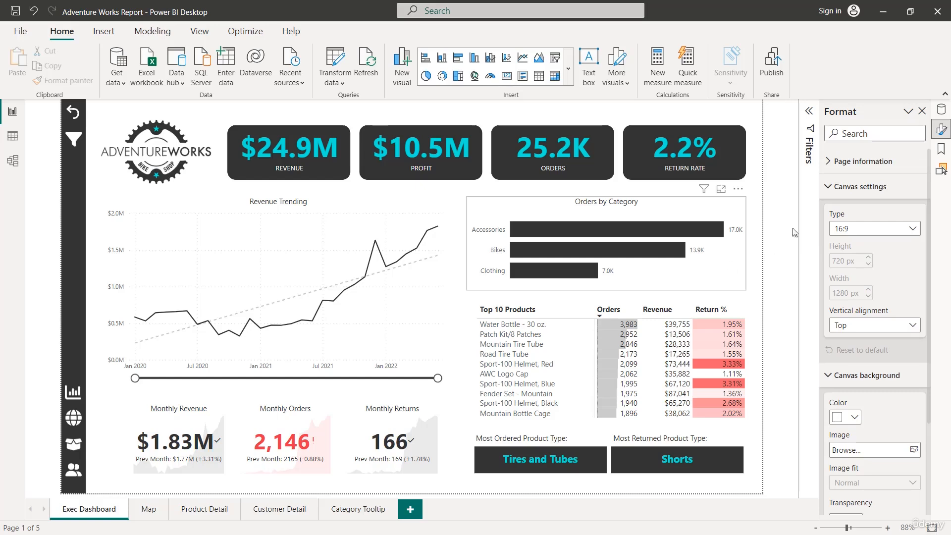
pyautogui.click(875, 158)
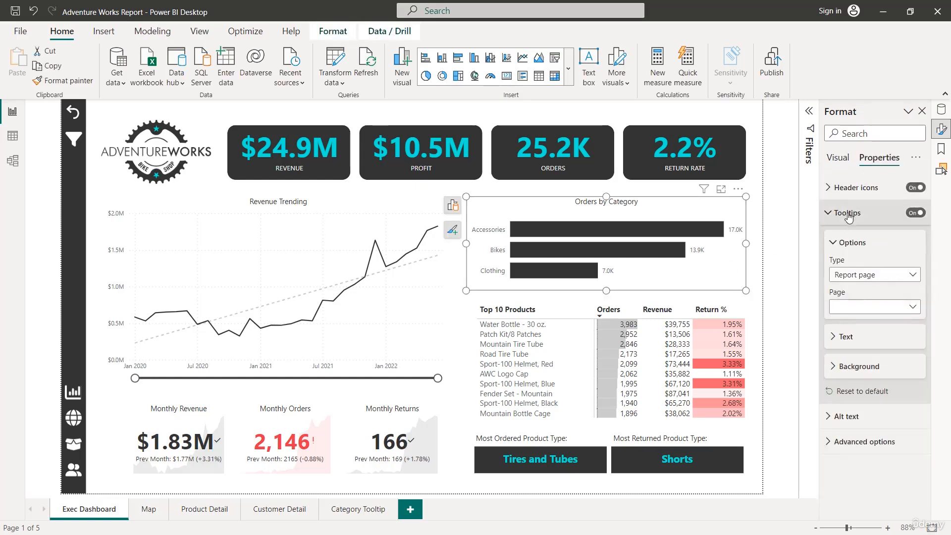
pyautogui.click(861, 275)
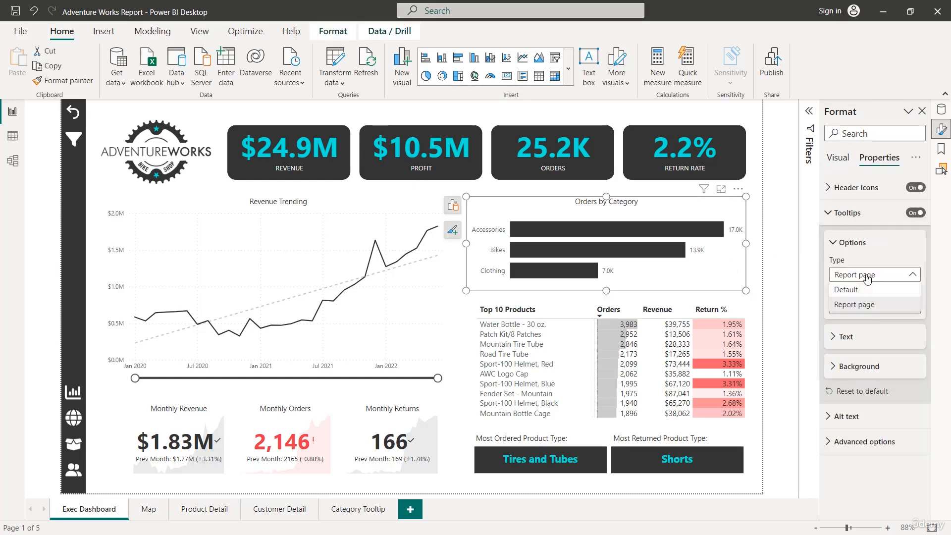
pyautogui.click(862, 305)
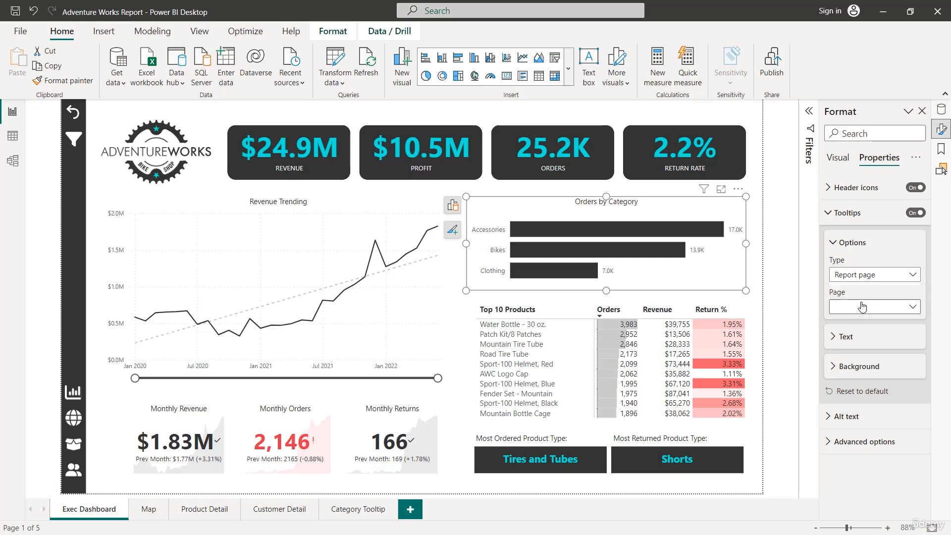
pyautogui.click(909, 307)
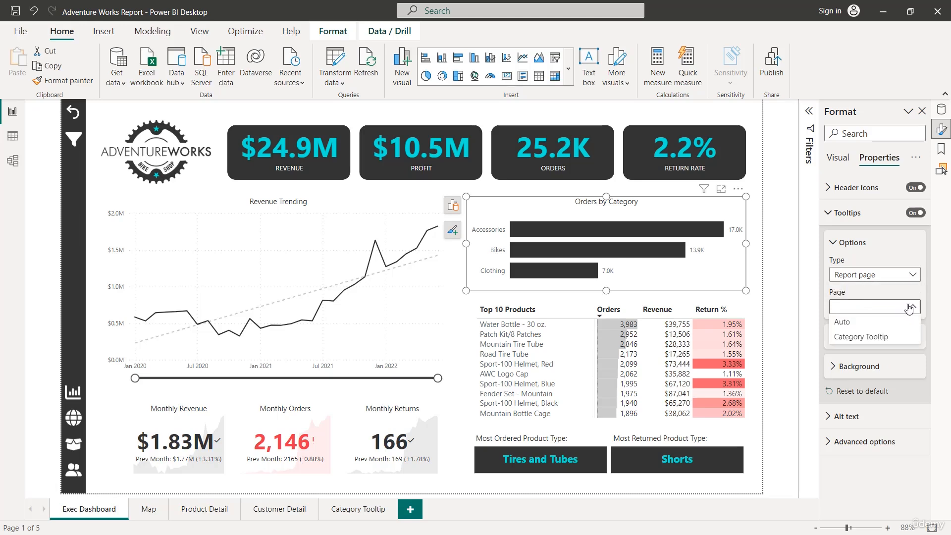
pyautogui.click(875, 338)
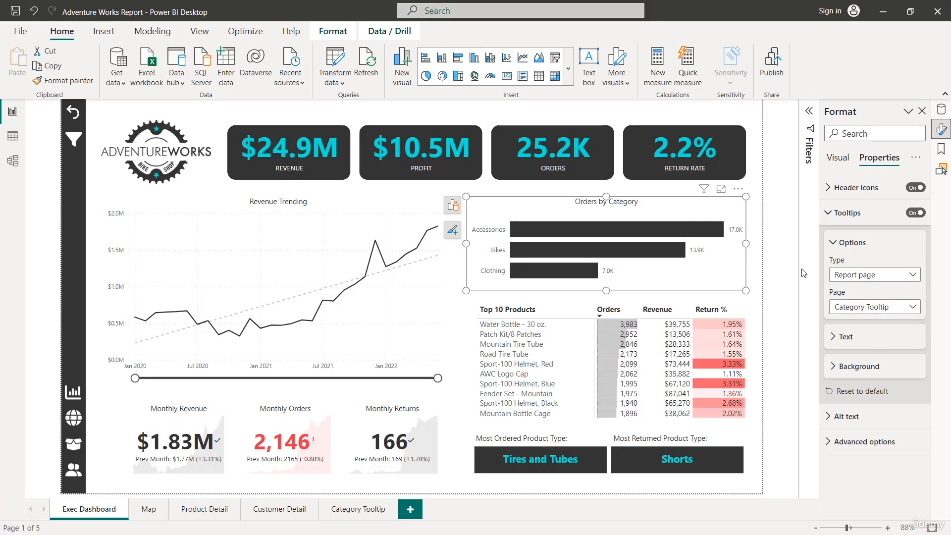
pyautogui.click(787, 267)
pyautogui.moveTo(706, 232)
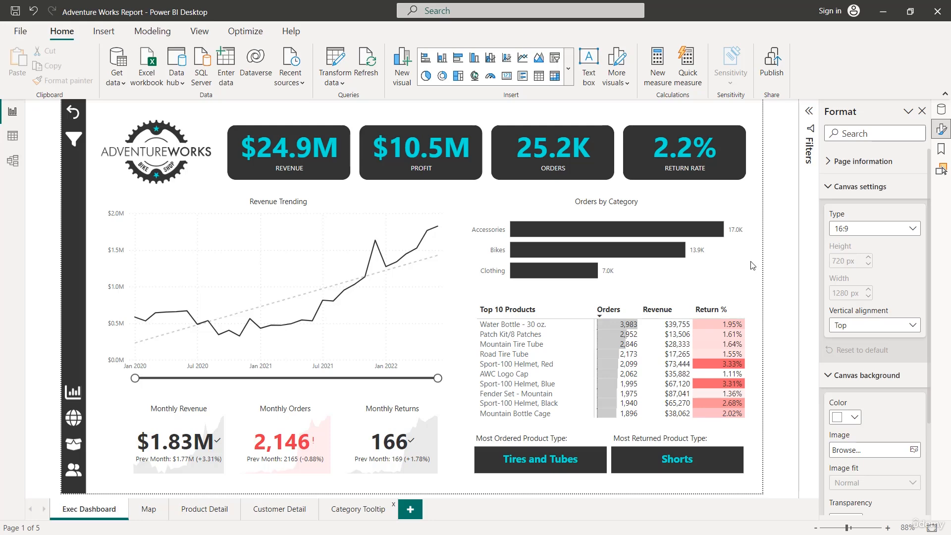
# Hide the Category Tooltip page and check the custom tooltip on the Orders by Category chart's bars.
pyautogui.rightClick(353, 515)
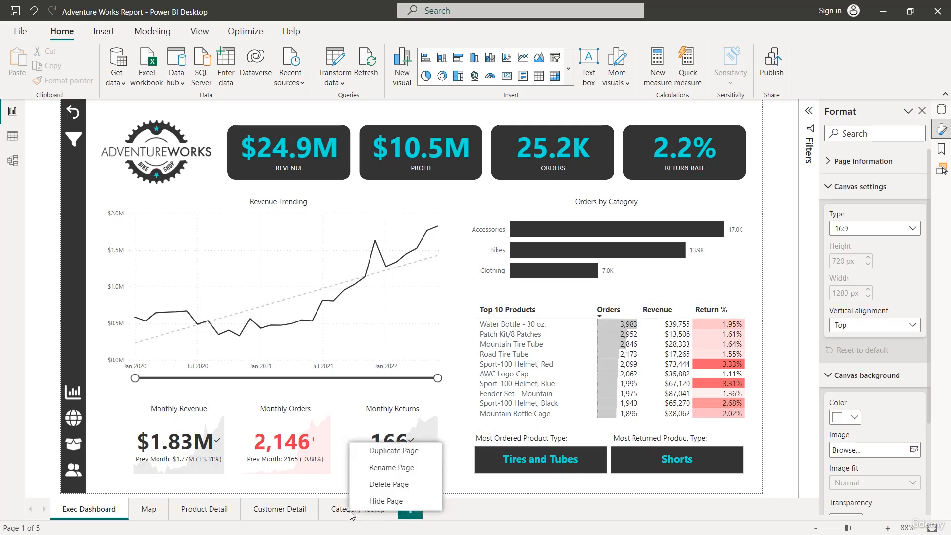
pyautogui.press('Escape')
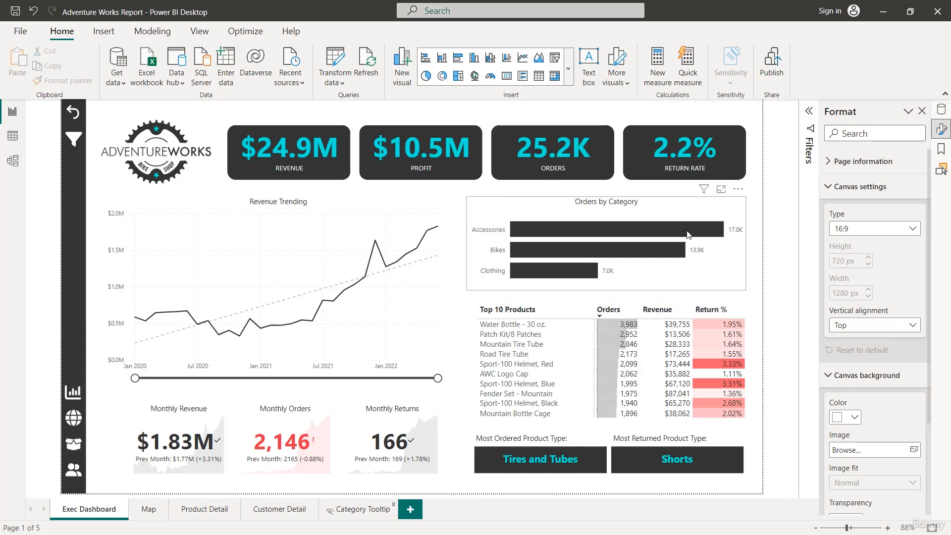
pyautogui.moveTo(683, 257)
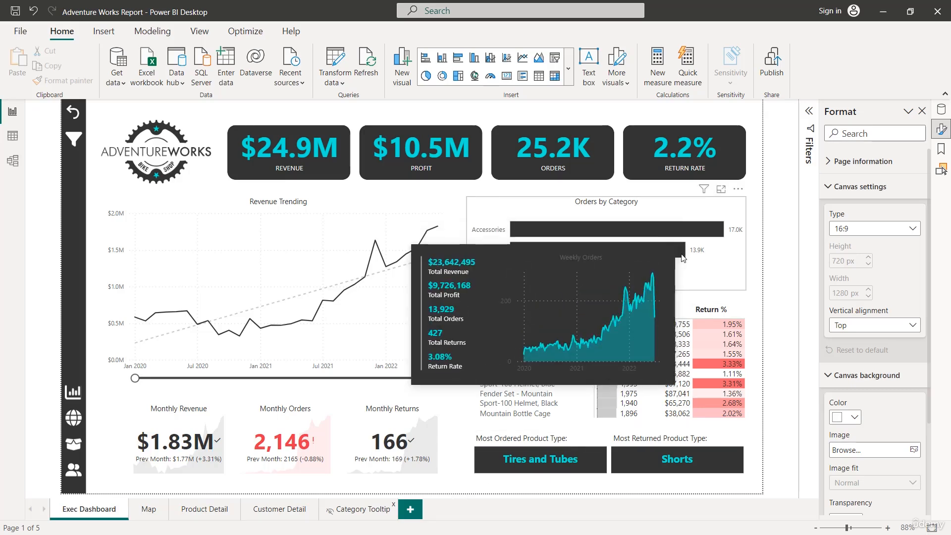